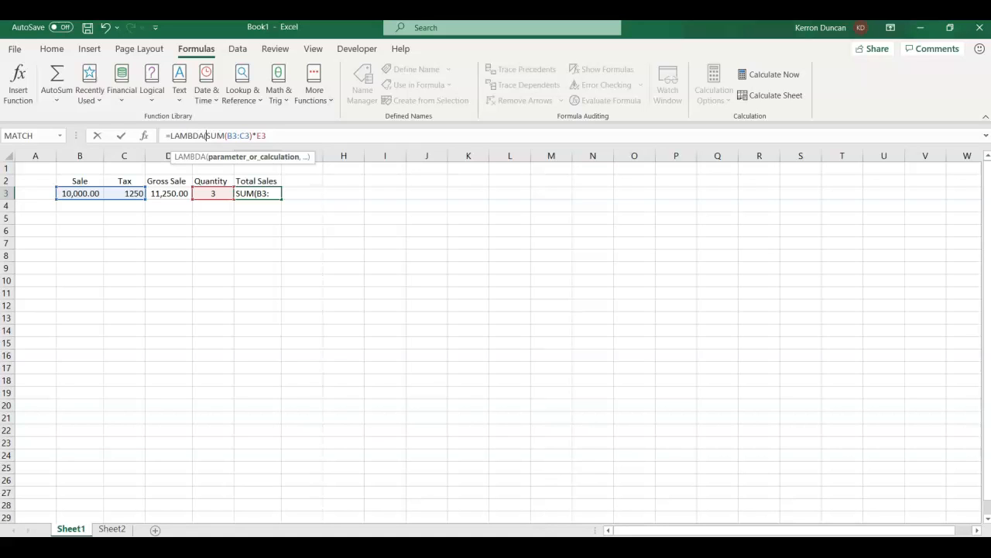
{"action": "key", "text": "Escape"}
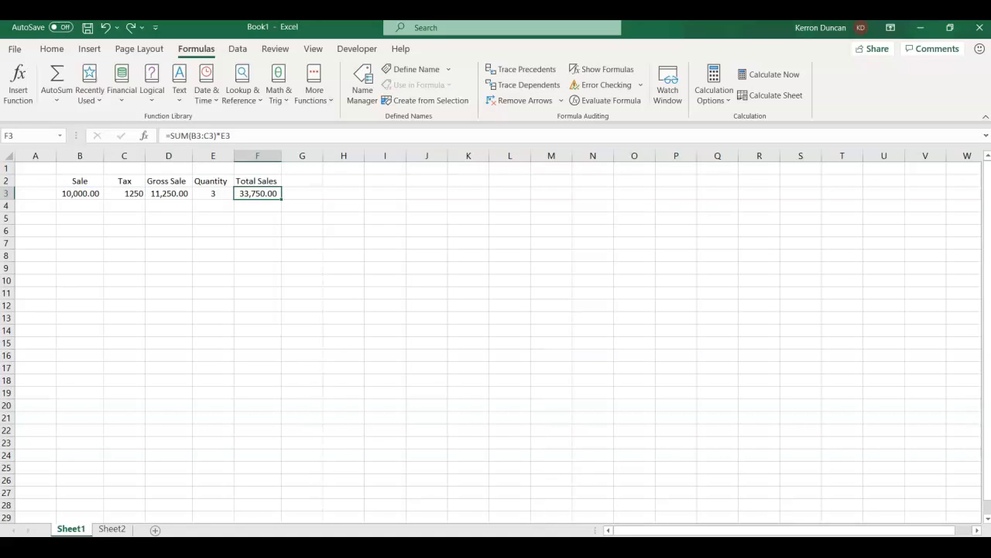
{"action": "left_click", "coordinate": [240, 217]}
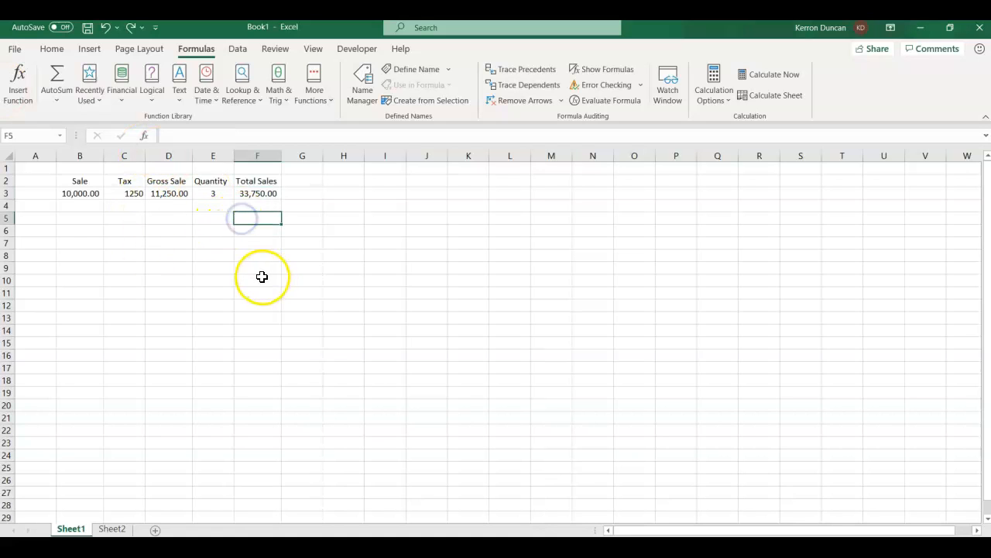
{"action": "type", "text": "=len"}
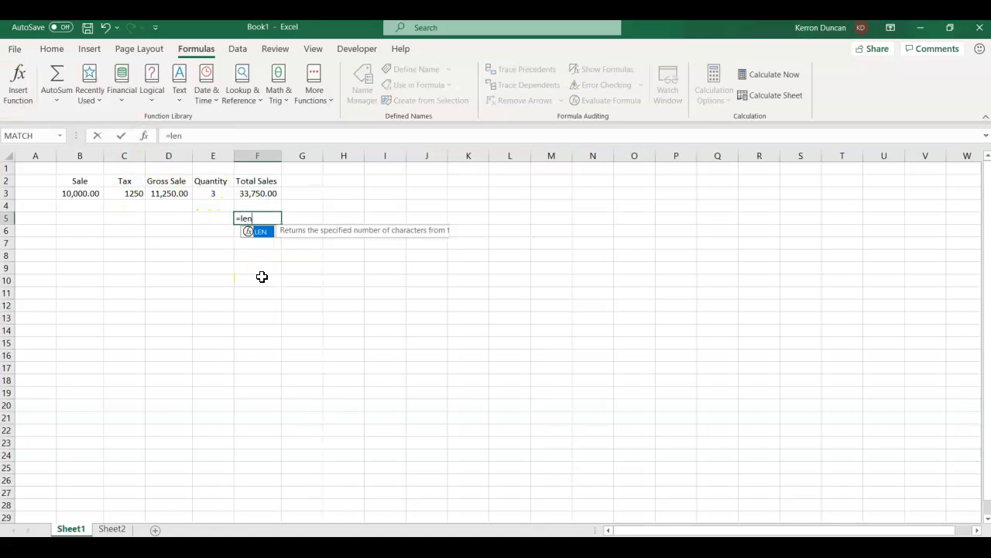
{"action": "key", "text": "Tab"}
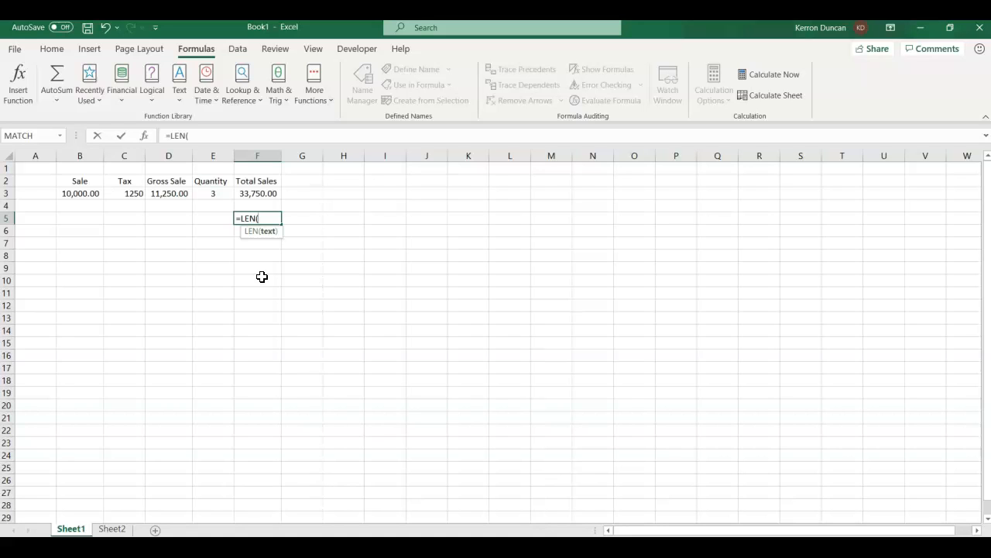
{"action": "key", "text": "BackSpace"}
{"action": "key", "text": "BackSpace"}
{"action": "key", "text": "BackSpace"}
{"action": "key", "text": "BackSpace"}
{"action": "key", "text": "BackSpace"}
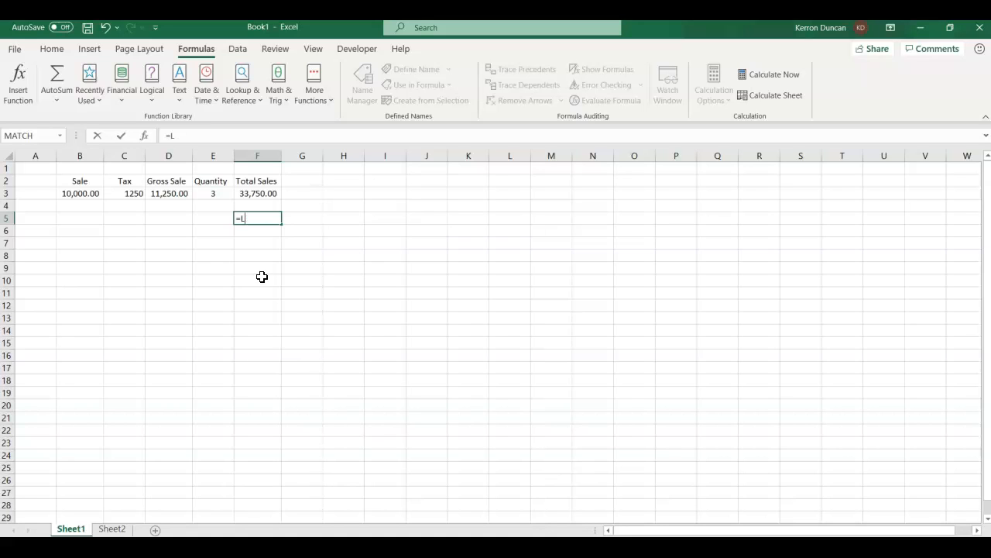
Wrap the Total Sales formula in F3 in a LAMBDA function with Sale as its first parameter
{"action": "left_click", "coordinate": [256, 193]}
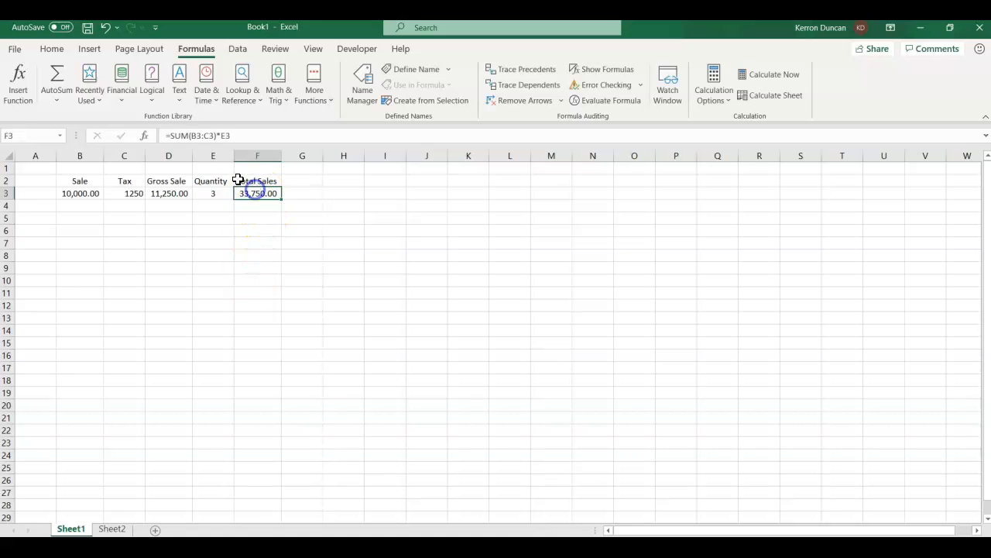
{"action": "left_click", "coordinate": [171, 137]}
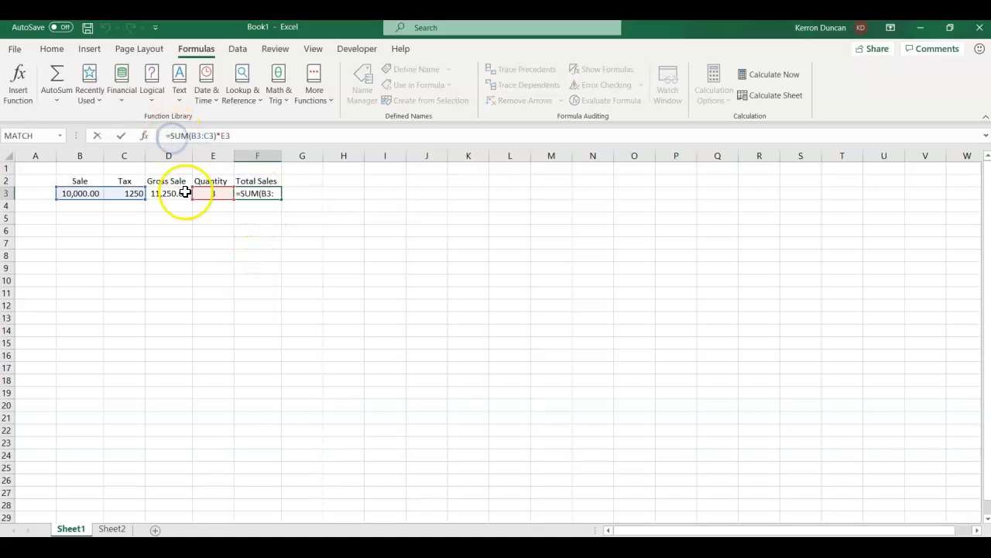
{"action": "type", "text": "lambda"}
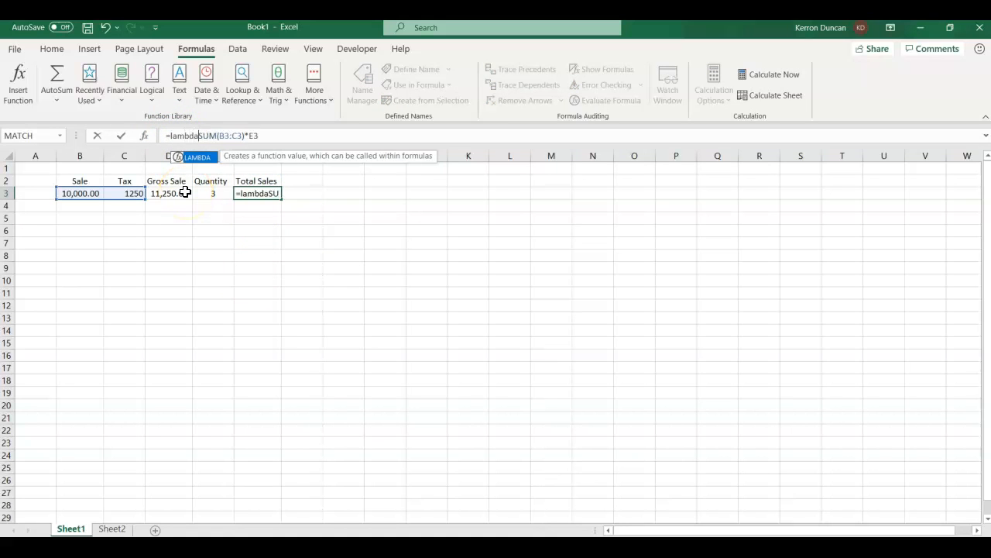
{"action": "key", "text": "Tab"}
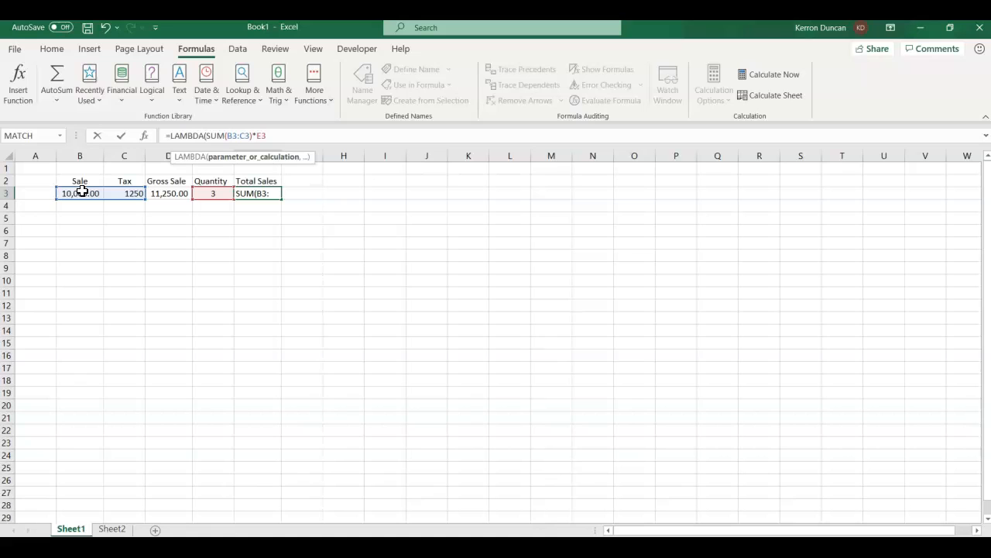
{"action": "type", "text": "Sale,"}
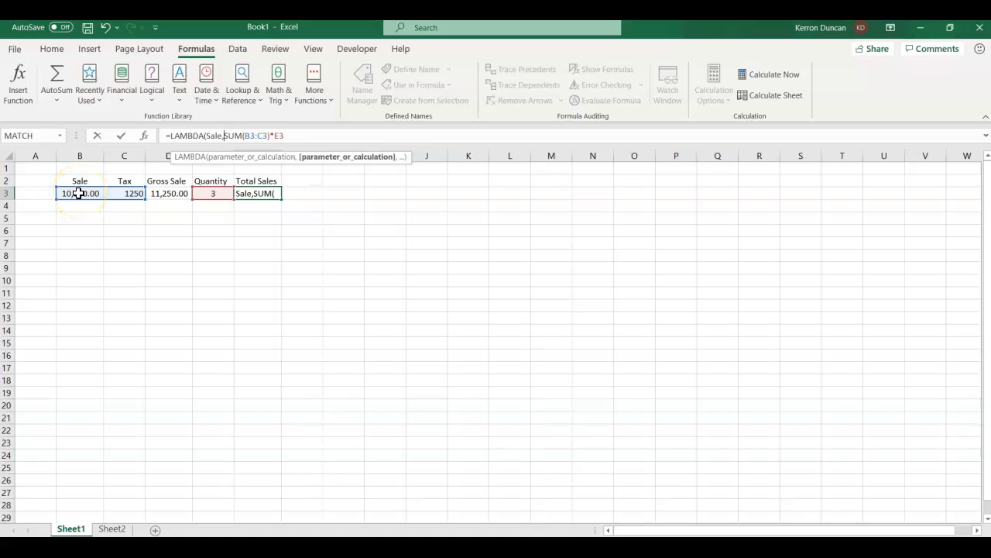
Replace B3 with Sale inside the SUM, close the LAMBDA parenthesis and enter the formula =LAMBDA(Sale,SUM(Sale:C3)*E3) in F3
{"action": "left_click", "coordinate": [254, 137]}
{"action": "double_click", "coordinate": [247, 137]}
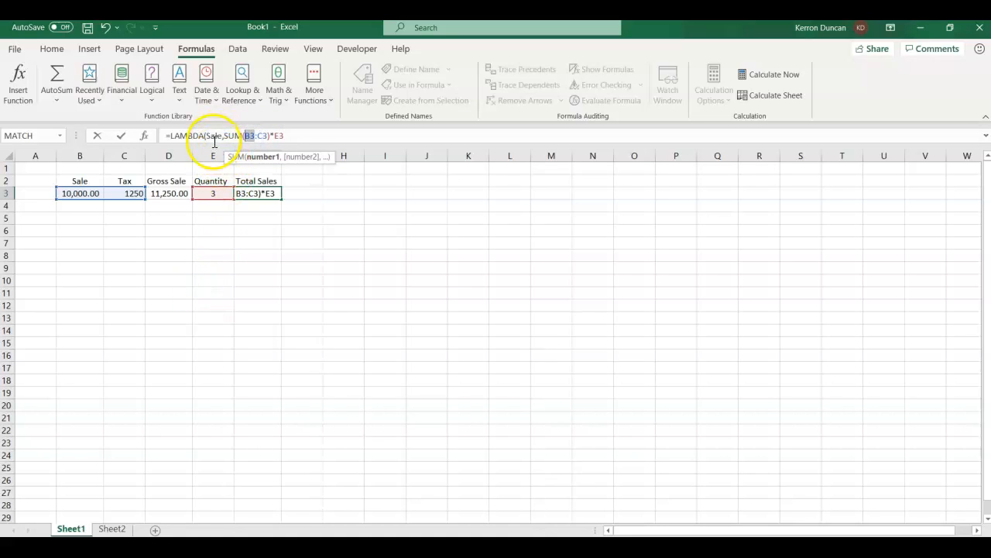
{"action": "type", "text": "Sale"}
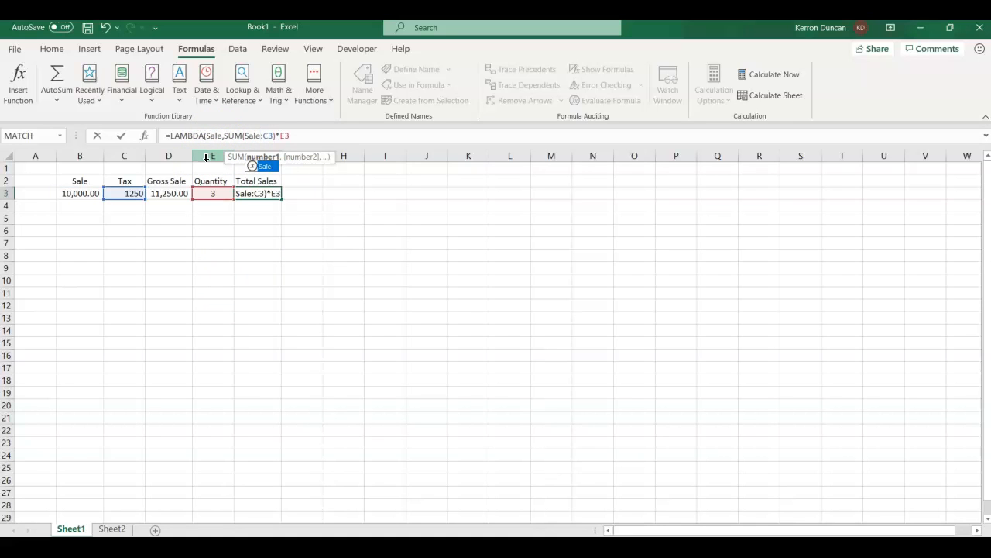
{"action": "left_click", "coordinate": [314, 133]}
{"action": "type", "text": ")"}
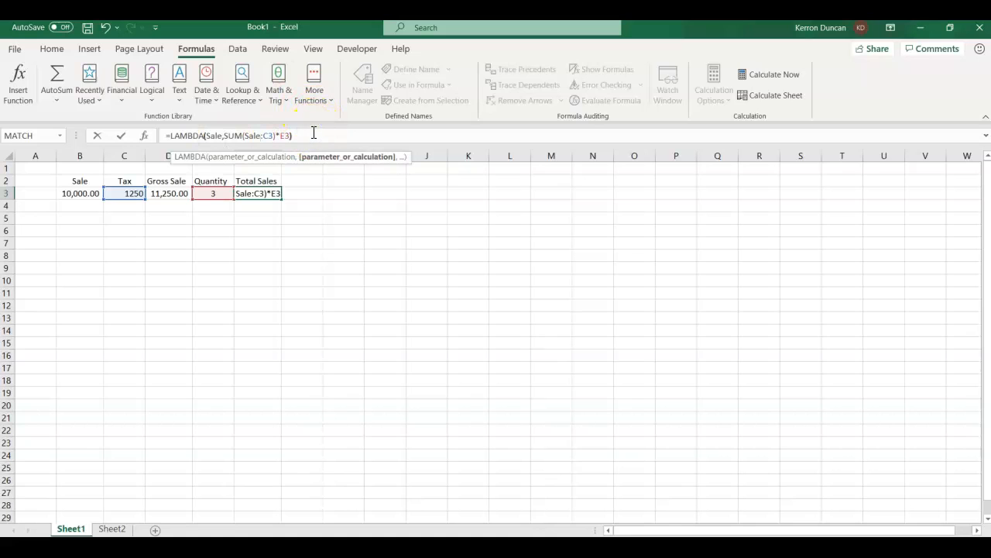
{"action": "key", "text": "Return"}
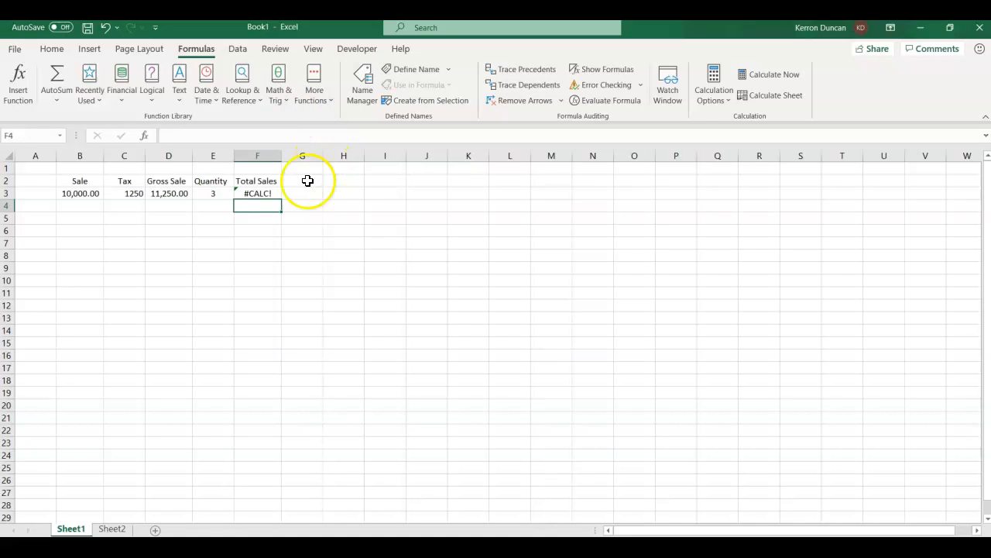
Append the argument (B3) to the end of the LAMBDA formula in F3 and enter it
{"action": "left_click", "coordinate": [261, 195]}
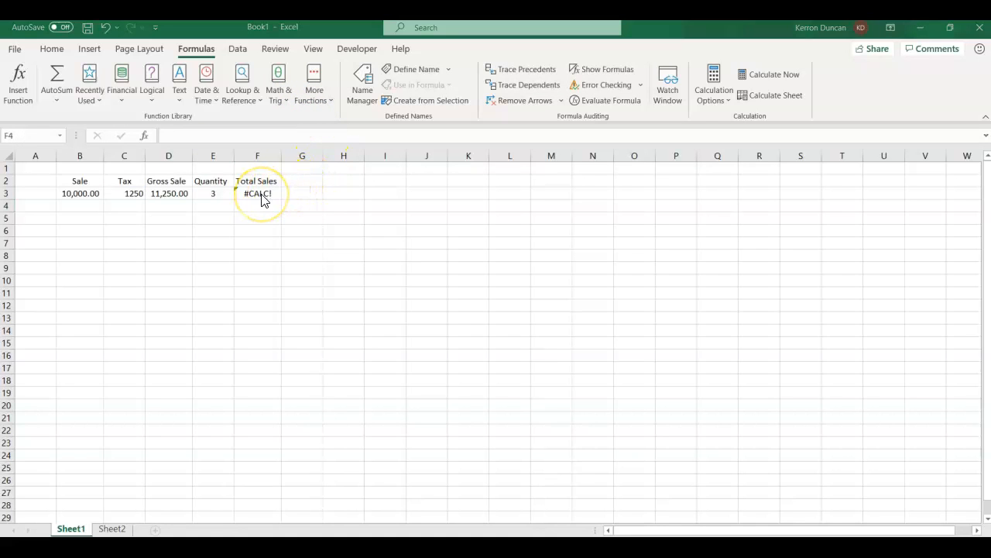
{"action": "left_click", "coordinate": [261, 195]}
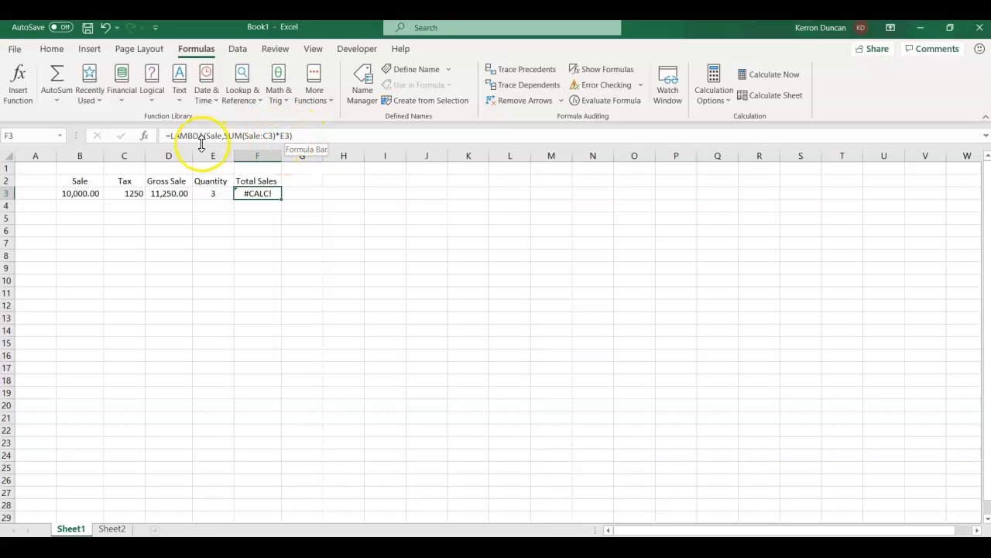
{"action": "left_click", "coordinate": [296, 135]}
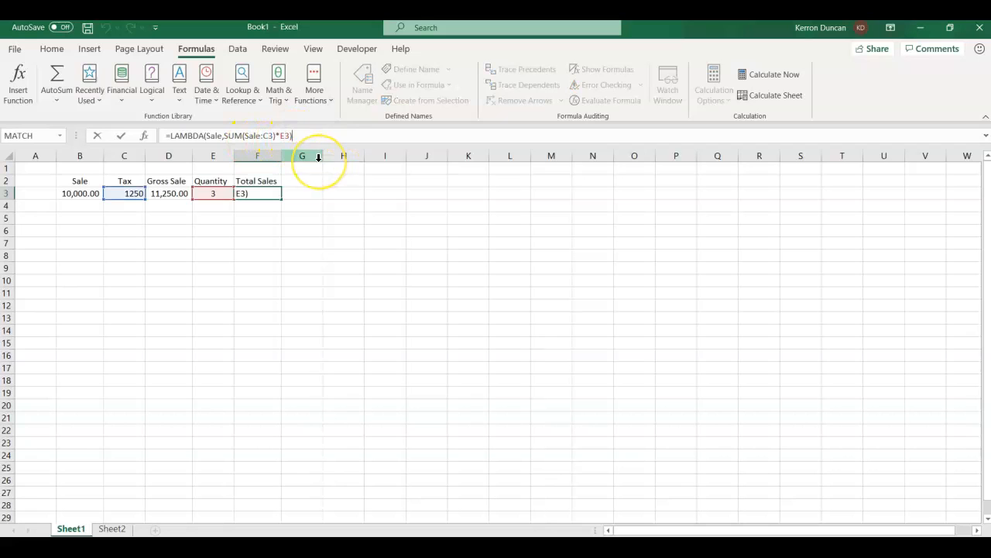
{"action": "type", "text": "("}
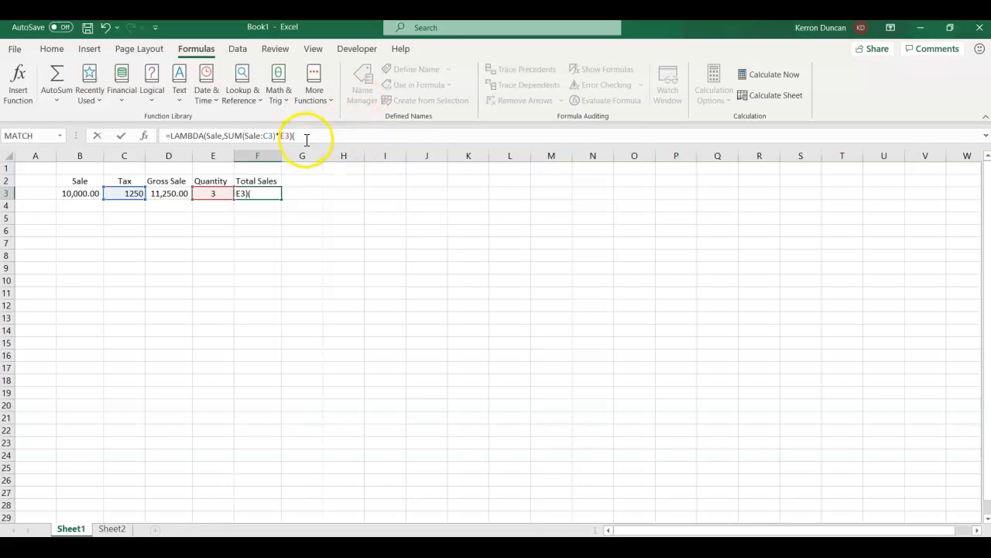
{"action": "left_click", "coordinate": [74, 193]}
{"action": "type", "text": ")"}
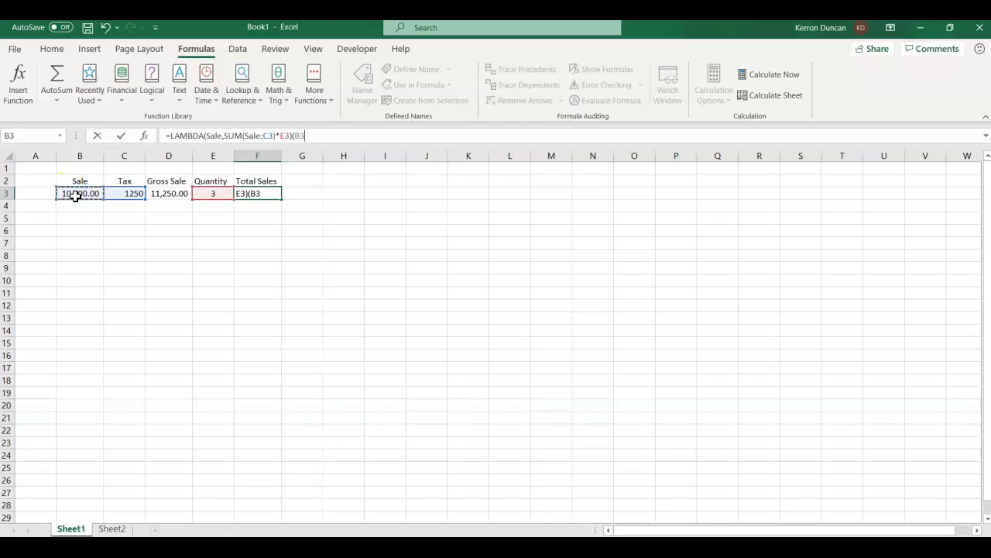
{"action": "key", "text": "Return"}
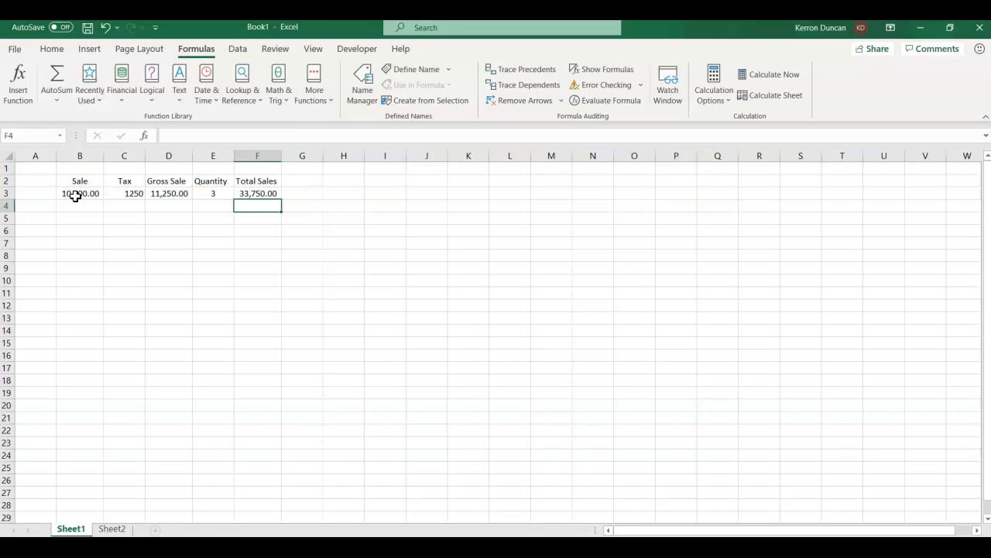
{"action": "left_click", "coordinate": [249, 193]}
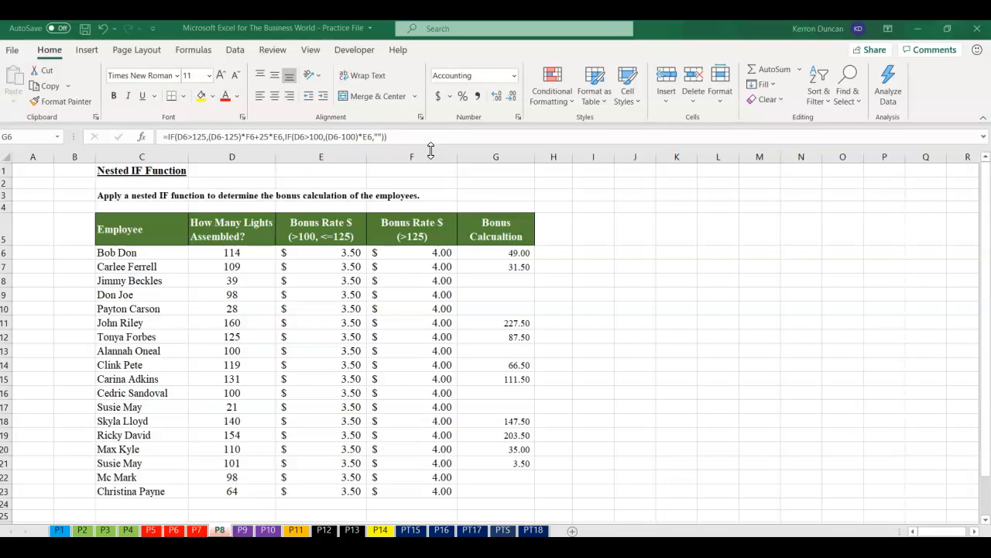
In the practice workbook's P8 sheet, copy the nested IF formula from G6 without its equals sign, leaving the cell unedited
{"action": "left_click", "coordinate": [596, 259]}
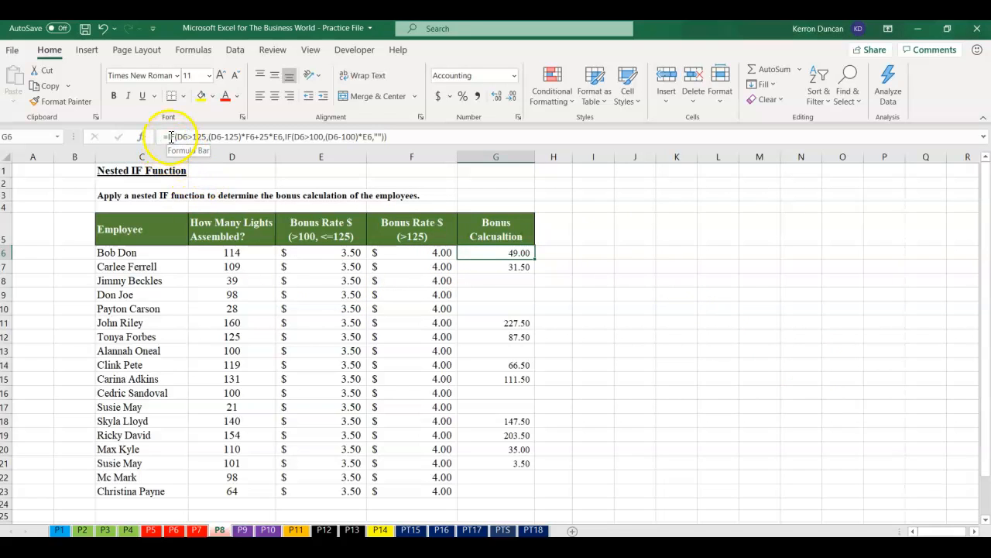
{"action": "left_click_drag", "start_coordinate": [169, 137], "coordinate": [391, 136]}
{"action": "key", "text": "ctrl+c"}
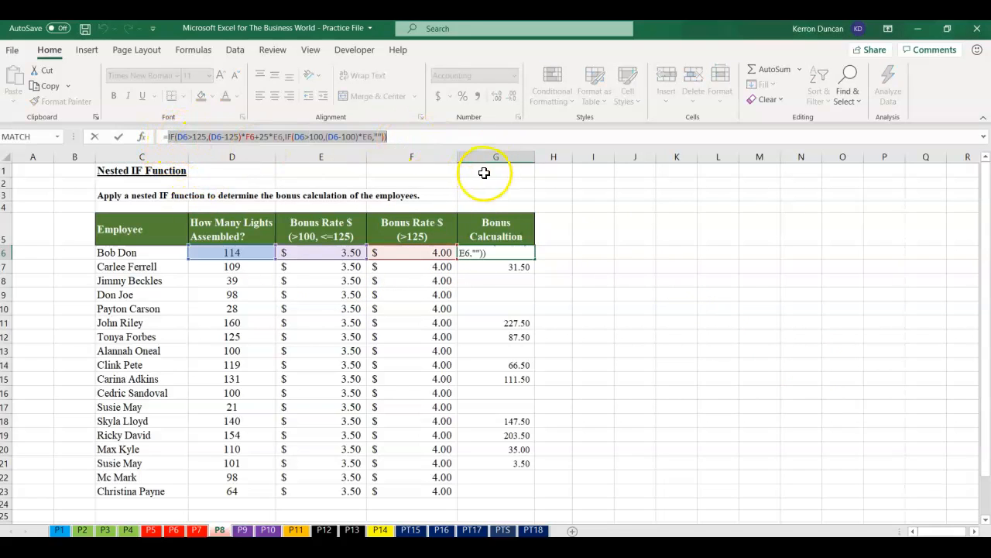
{"action": "key", "text": "Escape"}
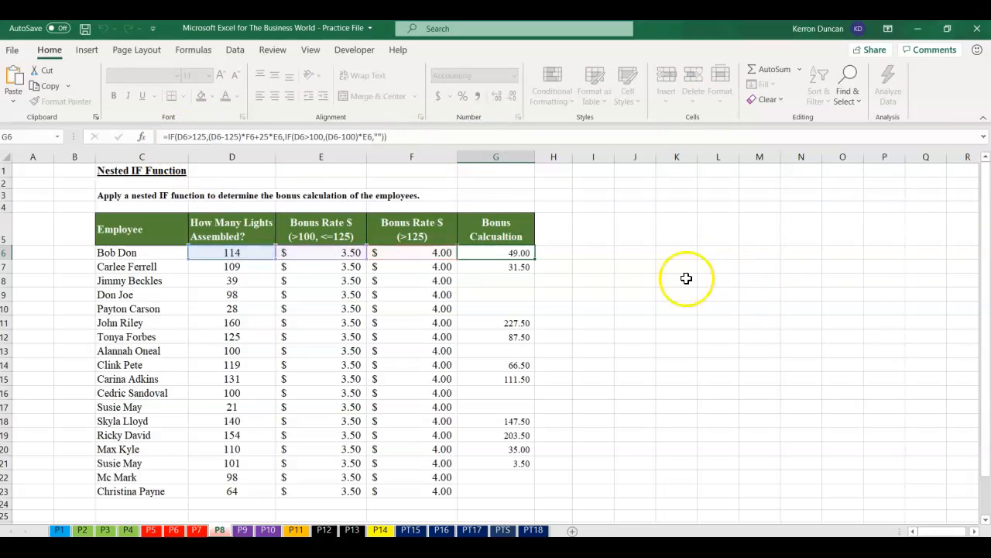
Start a LAMBDA formula in I6 and paste the copied nested IF expression into it
{"action": "left_click", "coordinate": [609, 257]}
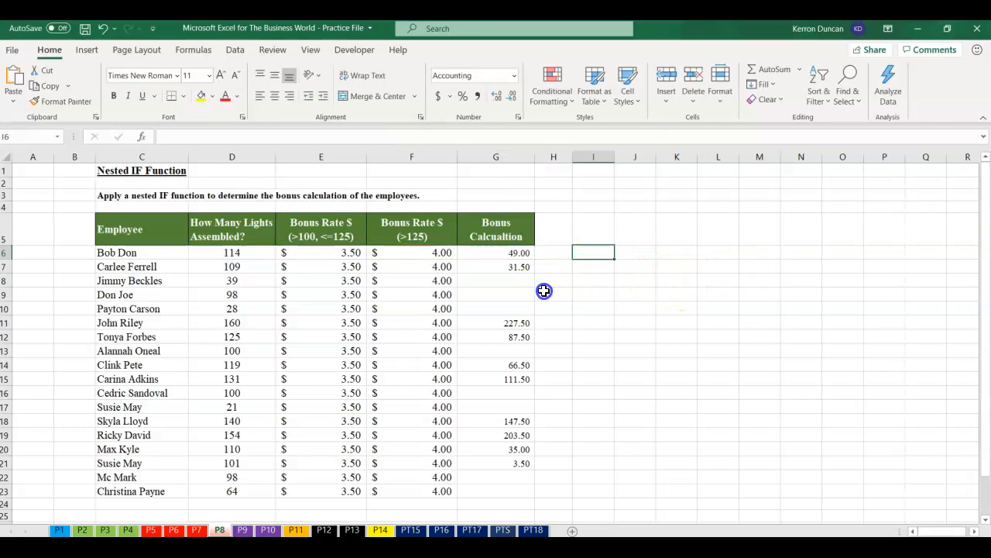
{"action": "type", "text": "=lam"}
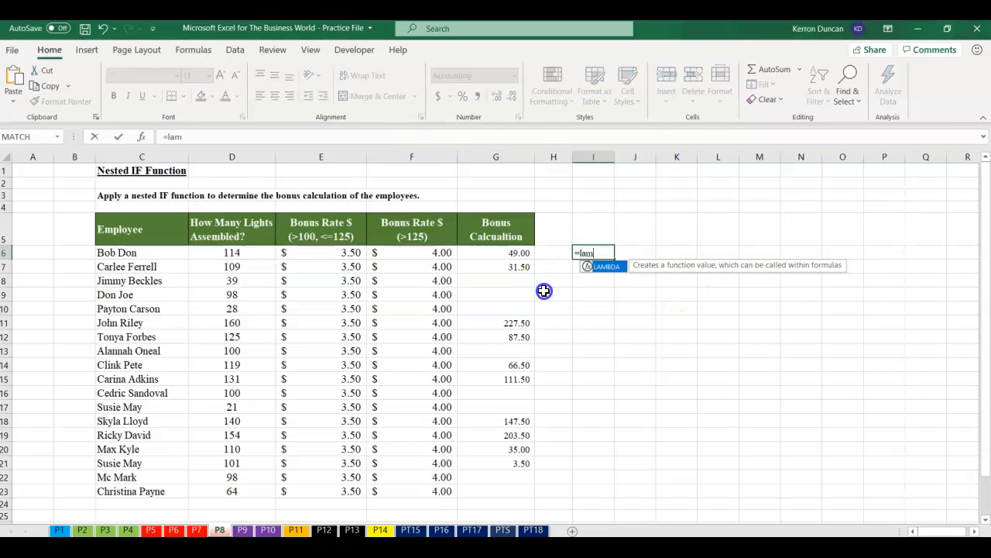
{"action": "key", "text": "Tab"}
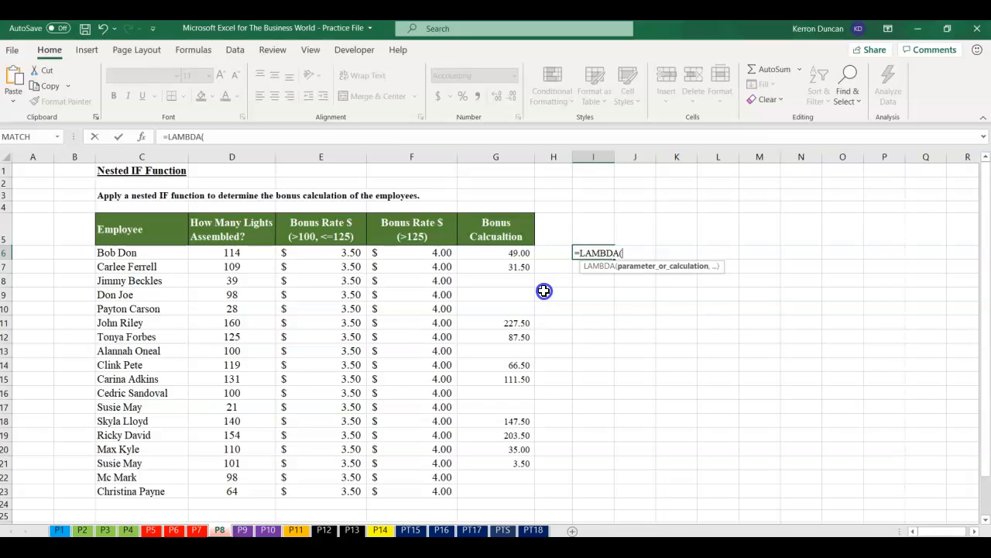
{"action": "key", "text": "ctrl+v"}
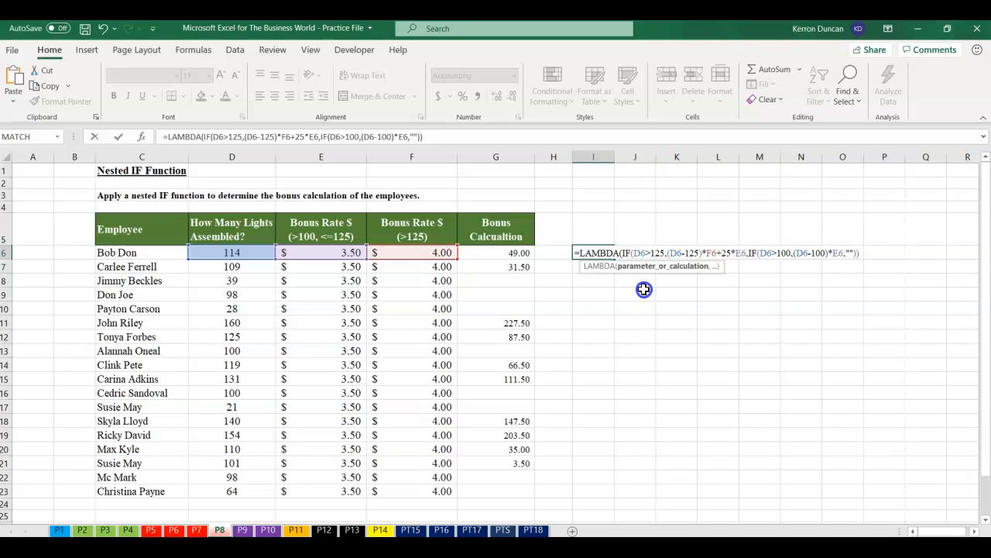
Add LightsAssembled as the LAMBDA parameter in I6, substitute it for every D6 reference, and enter the formula with its closing parenthesis
{"action": "type", "text": "LightsAs"}
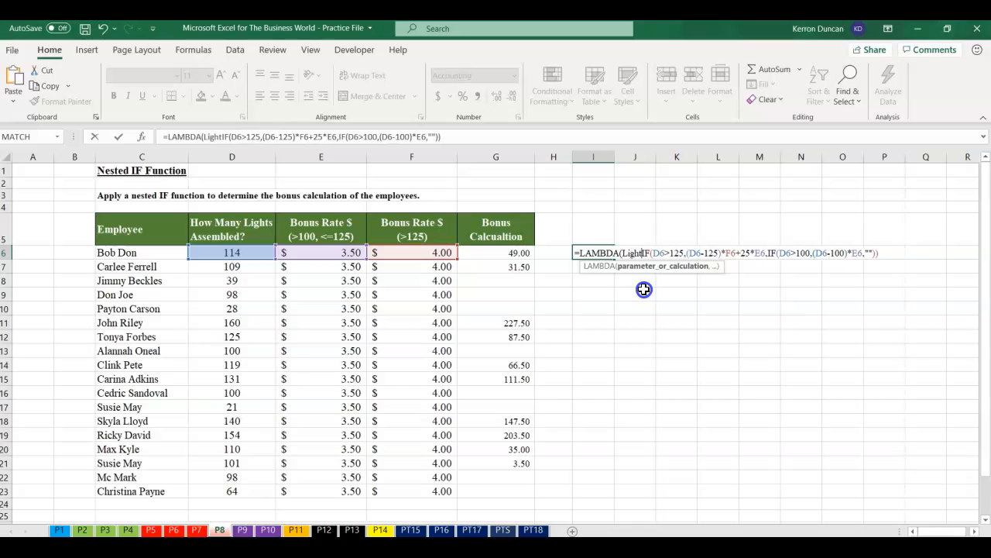
{"action": "type", "text": "sembled"}
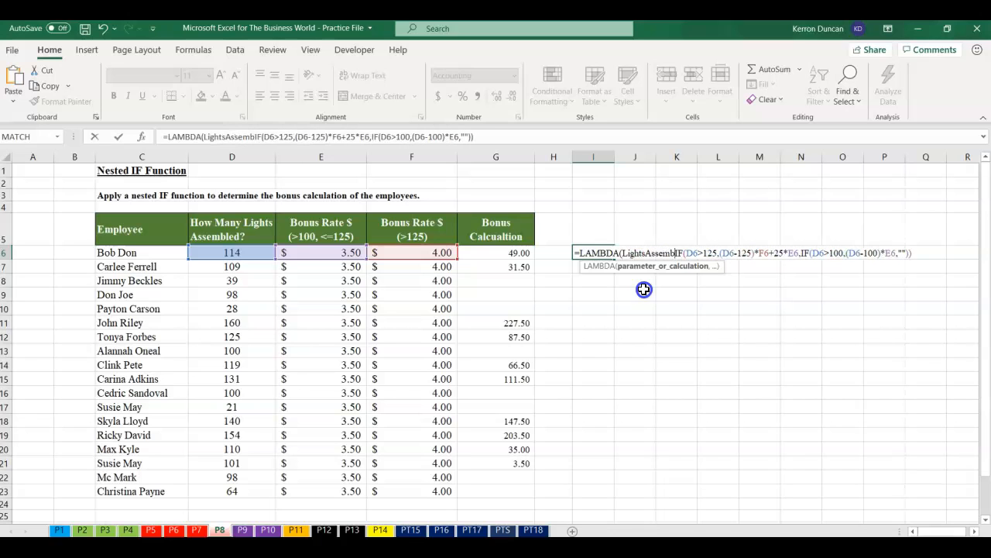
{"action": "type", "text": ","}
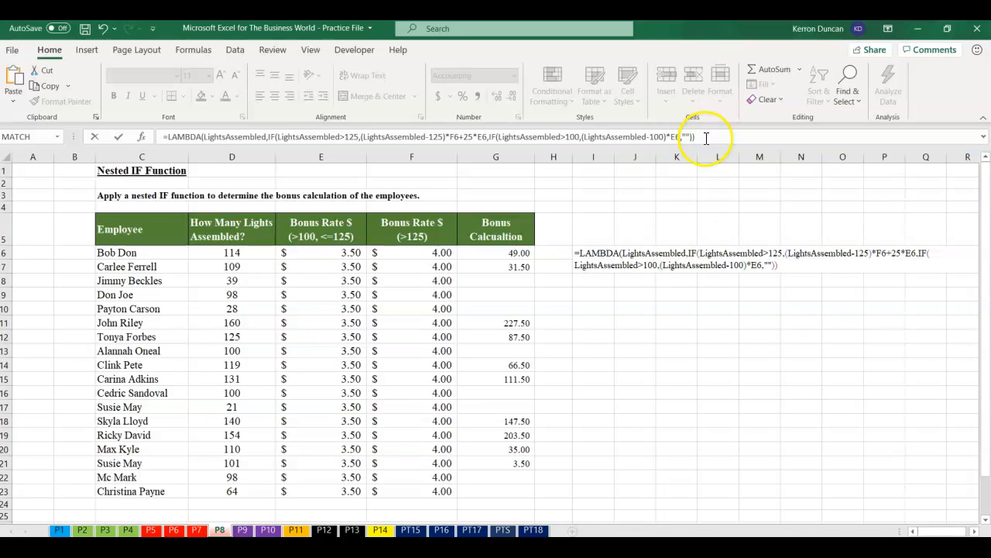
{"action": "left_click", "coordinate": [704, 137]}
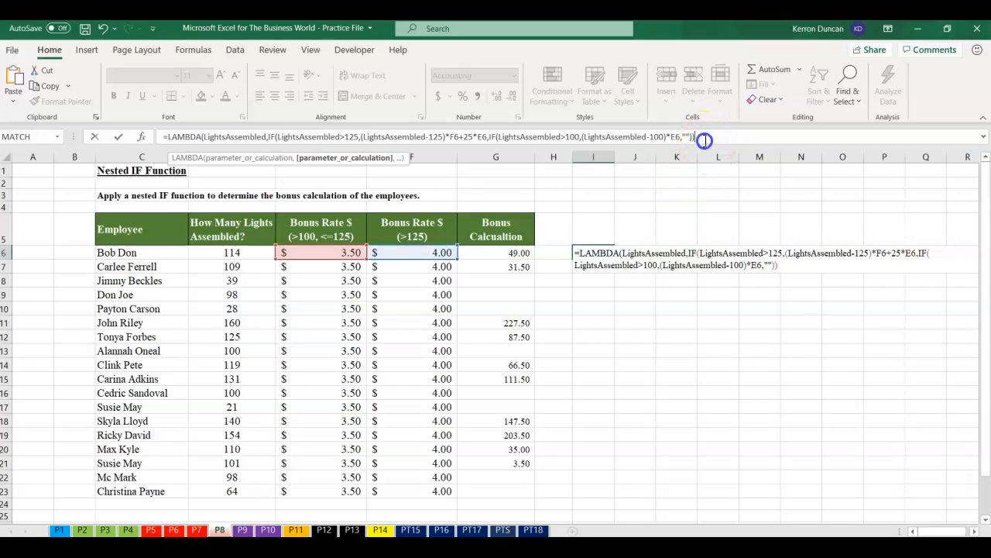
{"action": "type", "text": ")"}
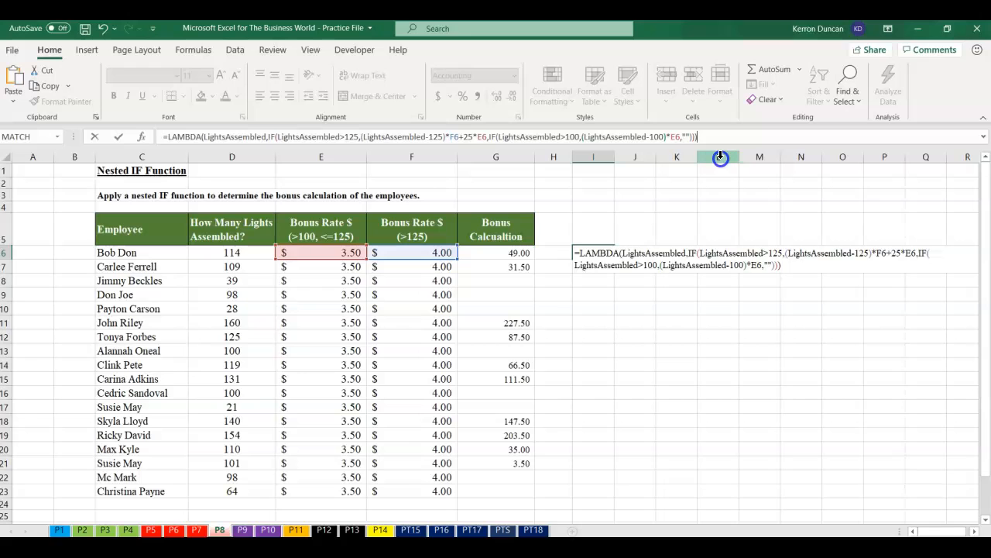
{"action": "key", "text": "Return"}
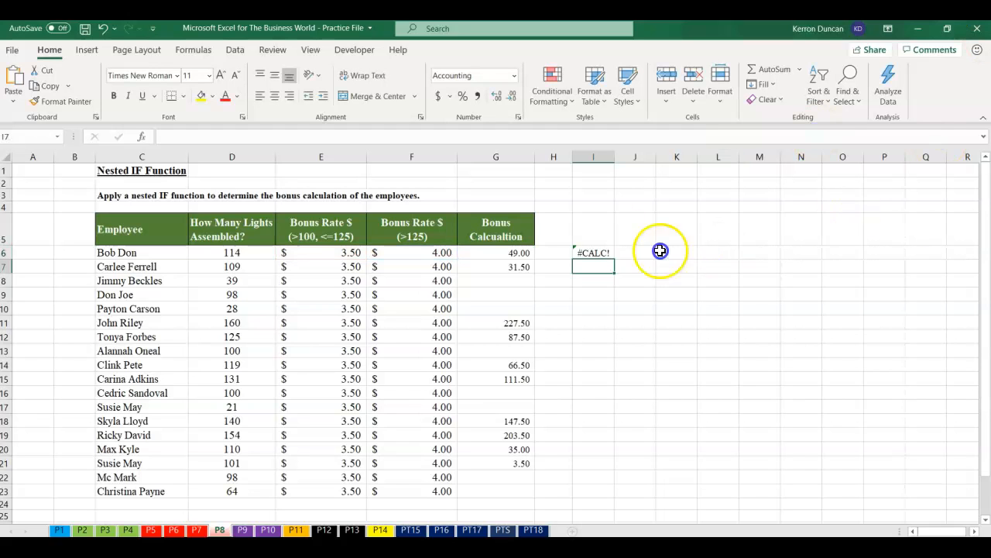
{"action": "left_click", "coordinate": [597, 254]}
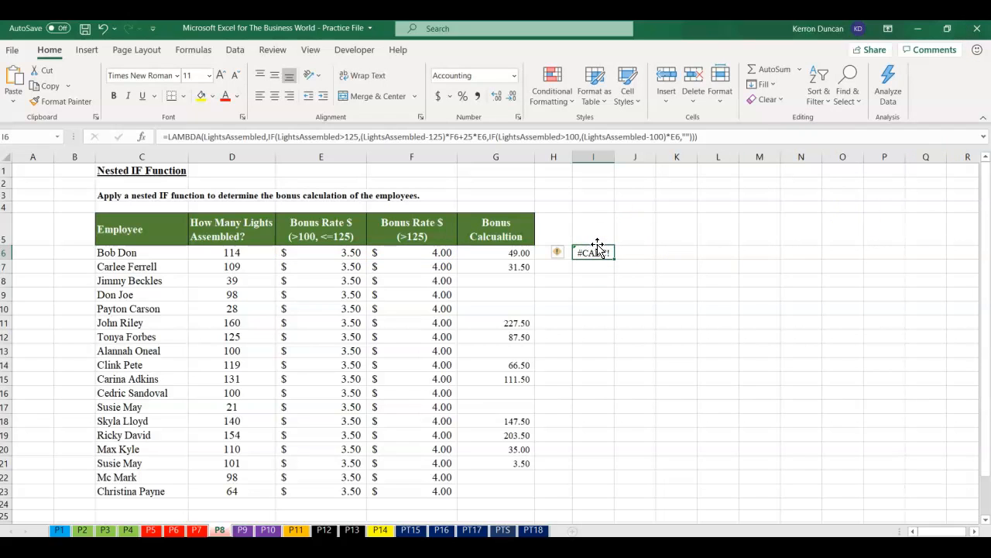
Append the argument (D6) to the end of the LAMBDA formula in I6 and enter it
{"action": "left_click", "coordinate": [714, 137]}
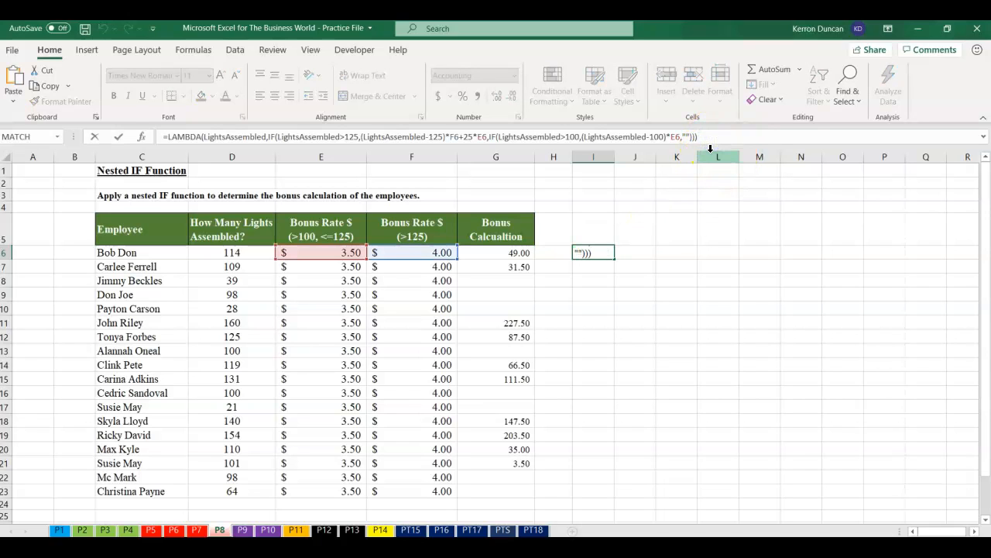
{"action": "type", "text": "("}
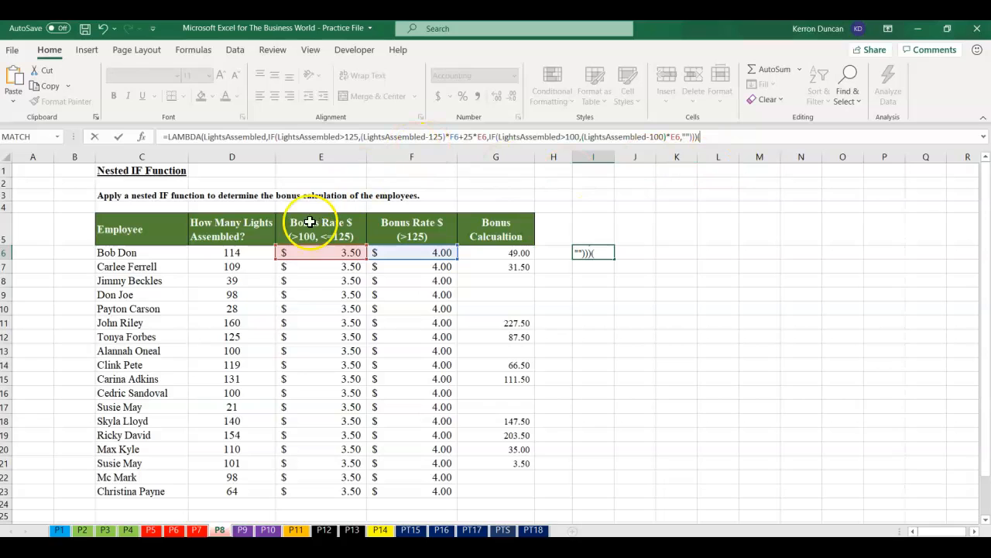
{"action": "left_click", "coordinate": [250, 248]}
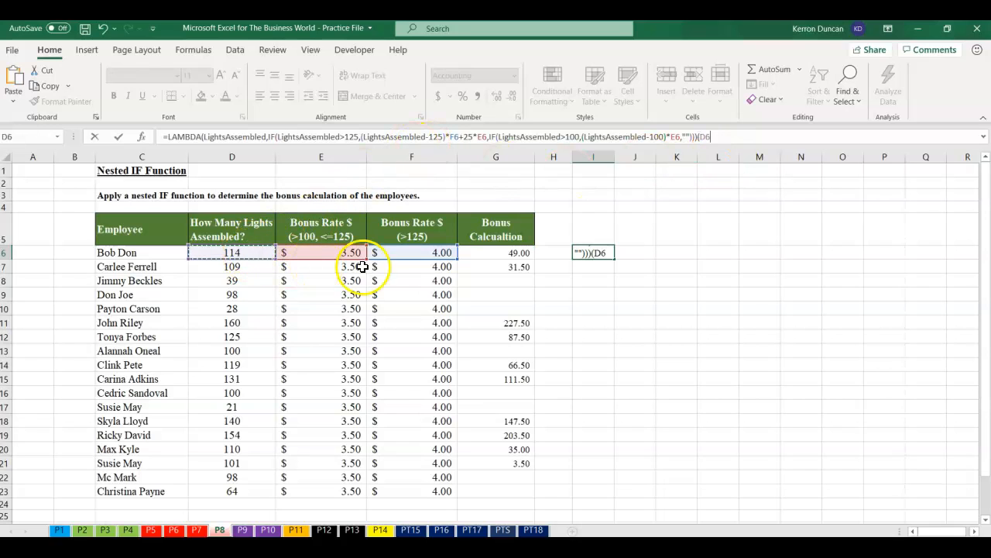
{"action": "type", "text": ")"}
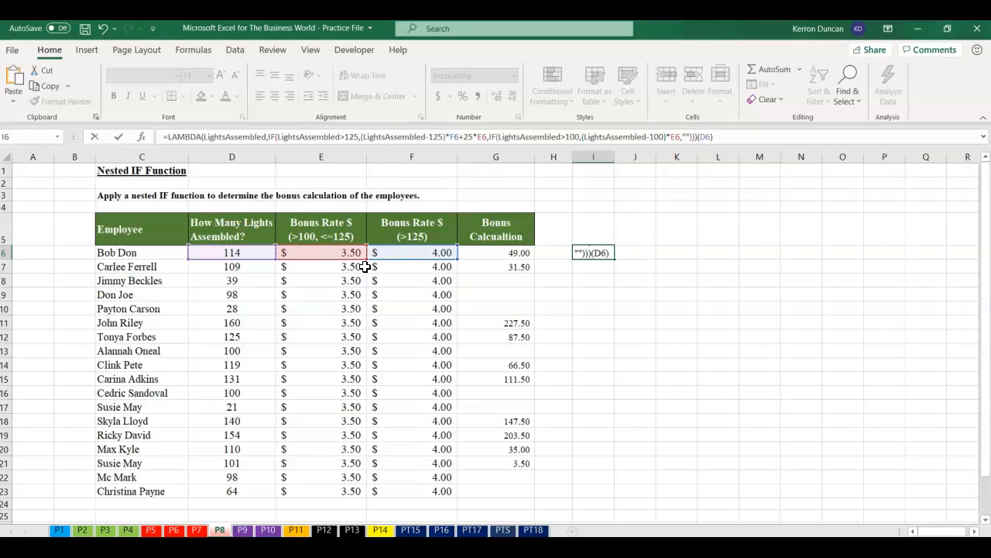
{"action": "key", "text": "Return"}
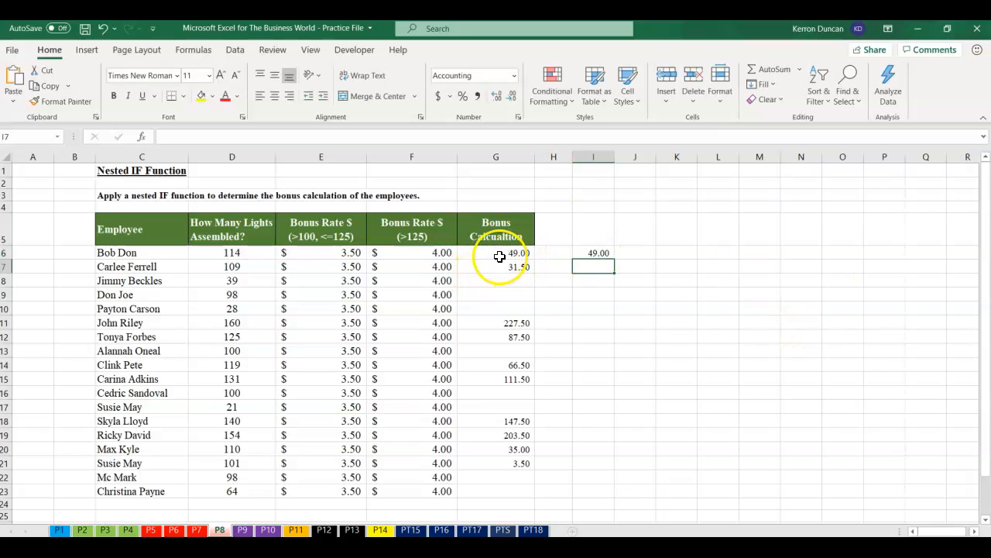
Copy the entire LAMBDA formula from I6, including its equals sign and (D6) argument, leaving the cell unedited
{"action": "left_click", "coordinate": [597, 252]}
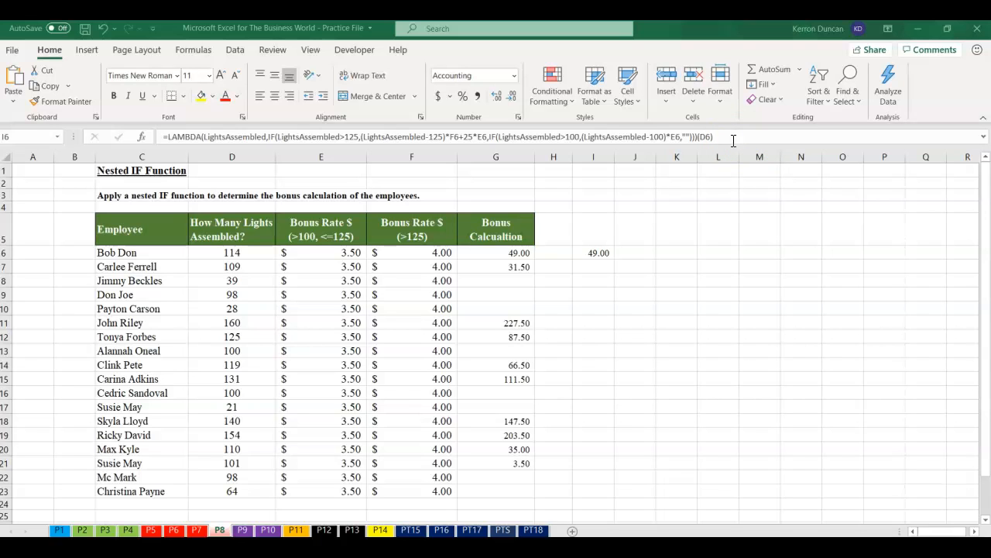
{"action": "left_click", "coordinate": [586, 253]}
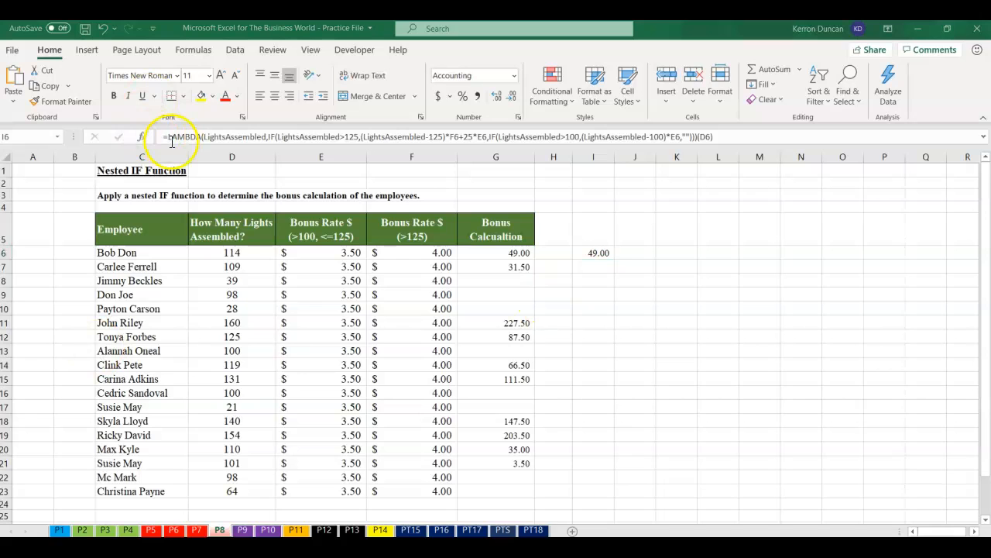
{"action": "left_click", "coordinate": [814, 124]}
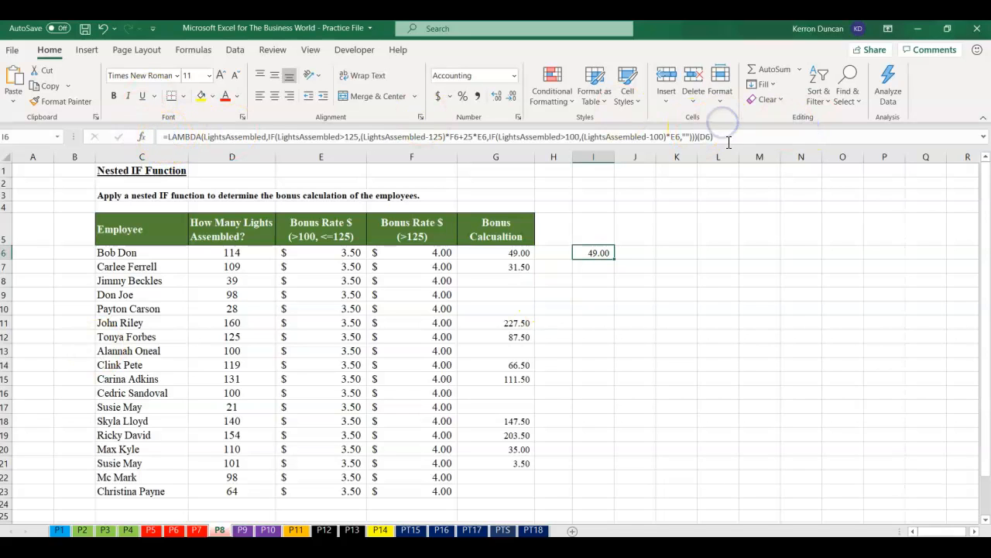
{"action": "left_click_drag", "start_coordinate": [728, 138], "coordinate": [163, 137]}
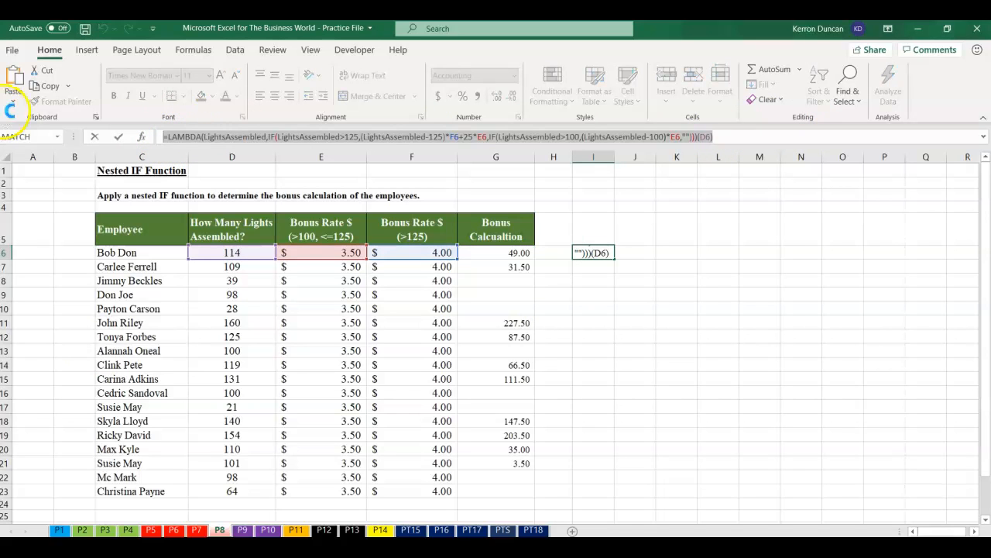
{"action": "left_click", "coordinate": [193, 54]}
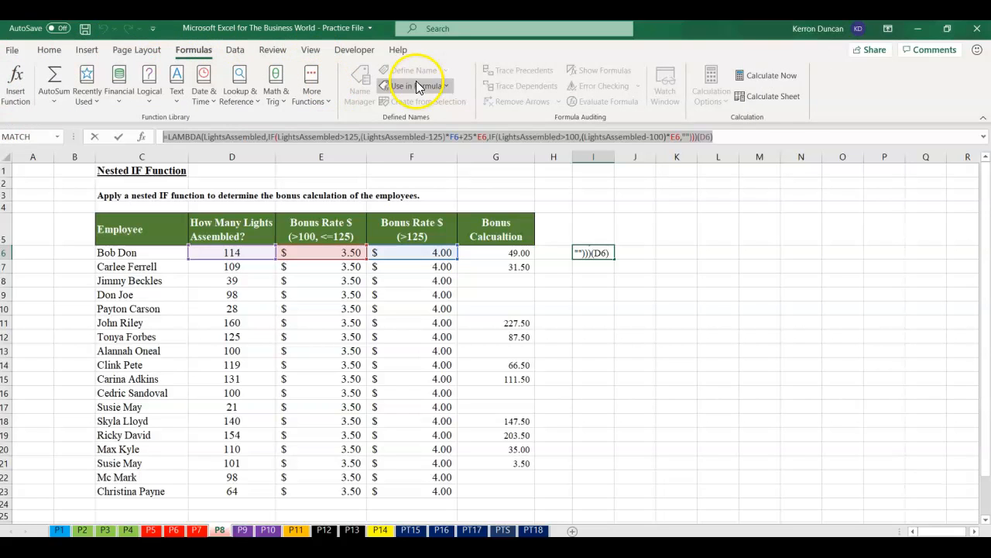
{"action": "key", "text": "ctrl+Return"}
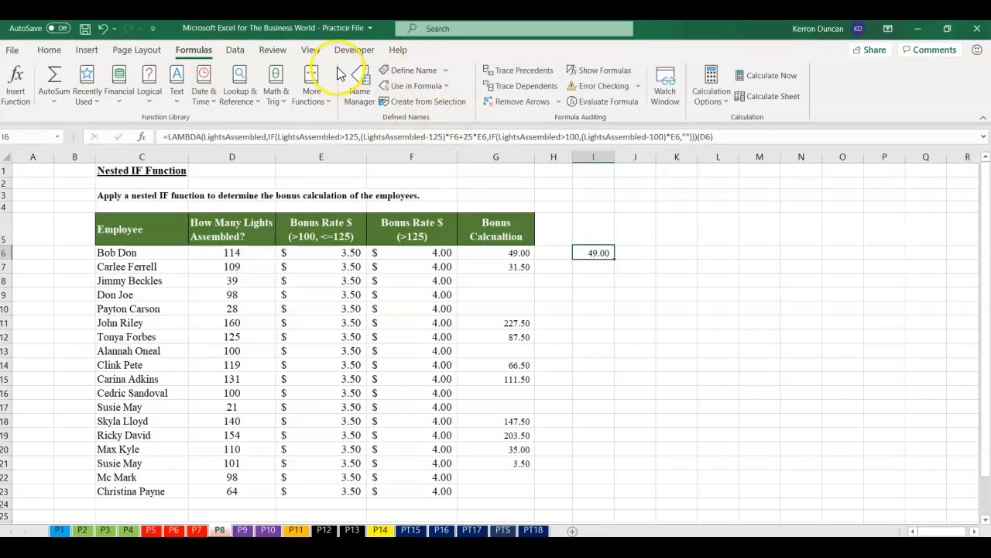
Start a new workbook-scoped defined name and replace its reference with the copied LAMBDA formula
{"action": "left_click", "coordinate": [364, 75]}
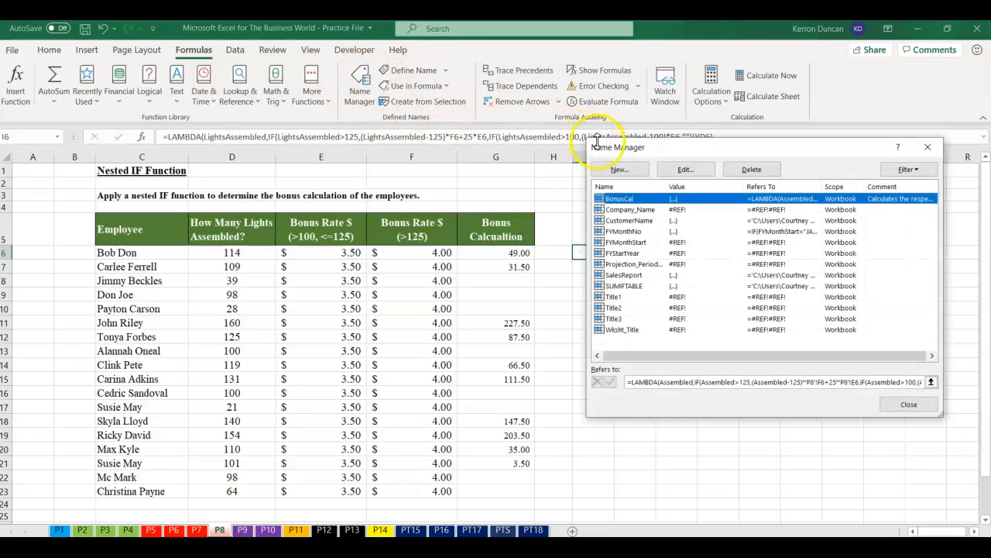
{"action": "left_click", "coordinate": [622, 169]}
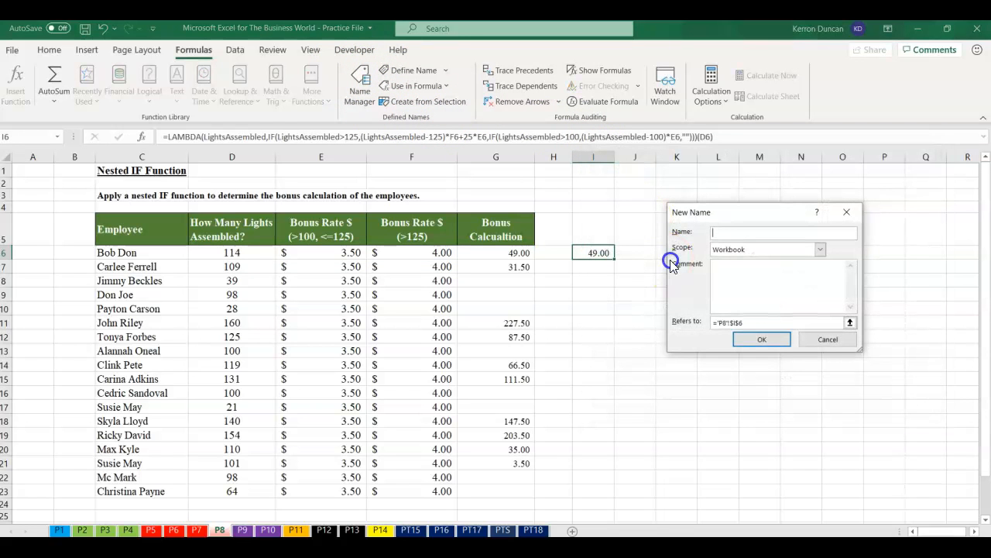
{"action": "left_click_drag", "start_coordinate": [748, 323], "coordinate": [707, 320]}
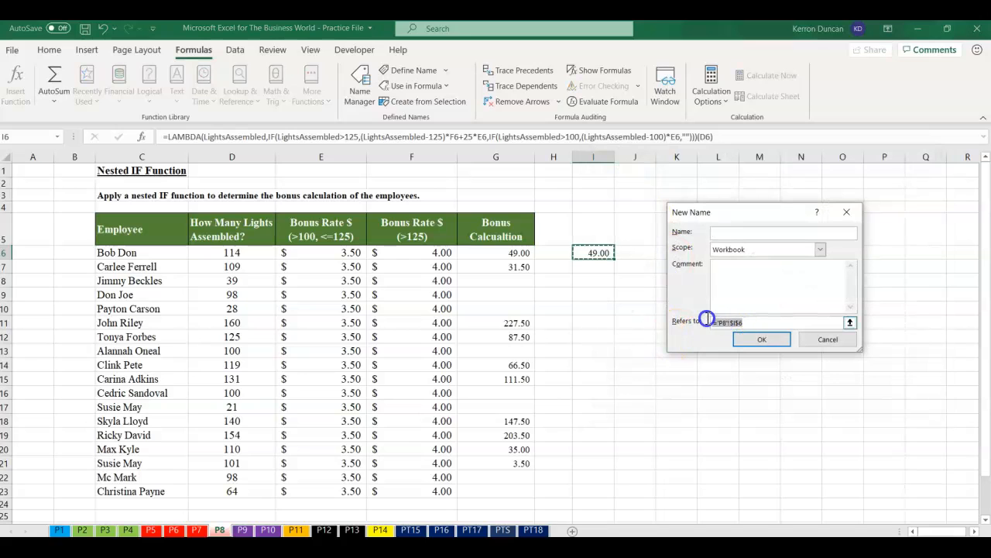
{"action": "key", "text": "ctrl+v"}
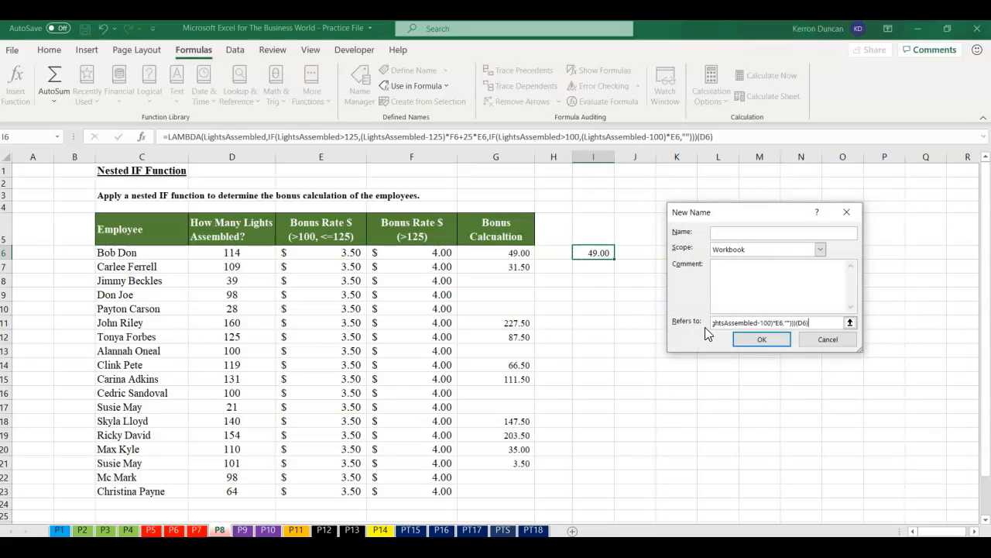
Name the new definition BonusCalc, add the comment "Calculates the bonus of respective employees." and save it
{"action": "left_click", "coordinate": [815, 231]}
{"action": "type", "text": "BonusCalc"}
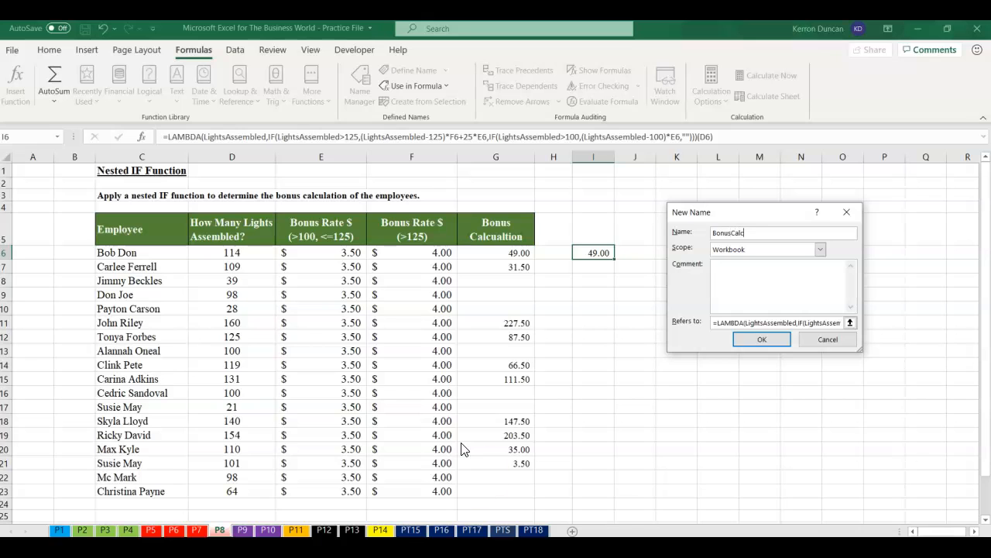
{"action": "left_click", "coordinate": [737, 271]}
{"action": "type", "text": "Calculates the bonus of respective employees."}
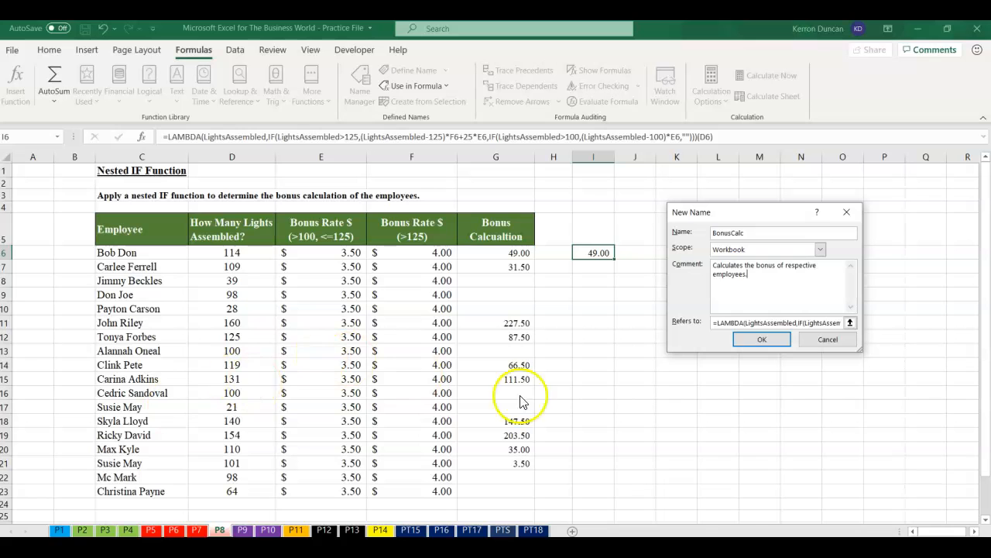
{"action": "left_click", "coordinate": [767, 340]}
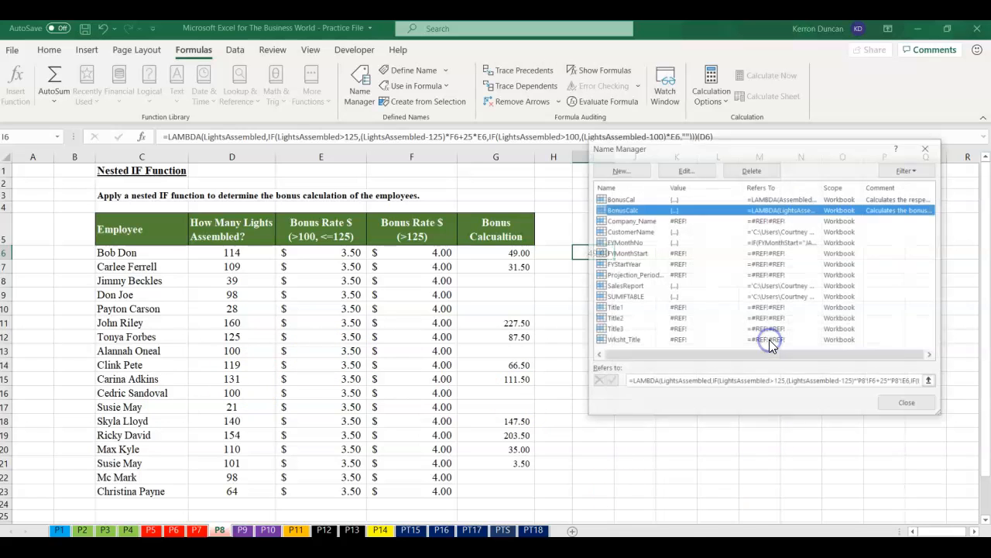
{"action": "left_click", "coordinate": [911, 409]}
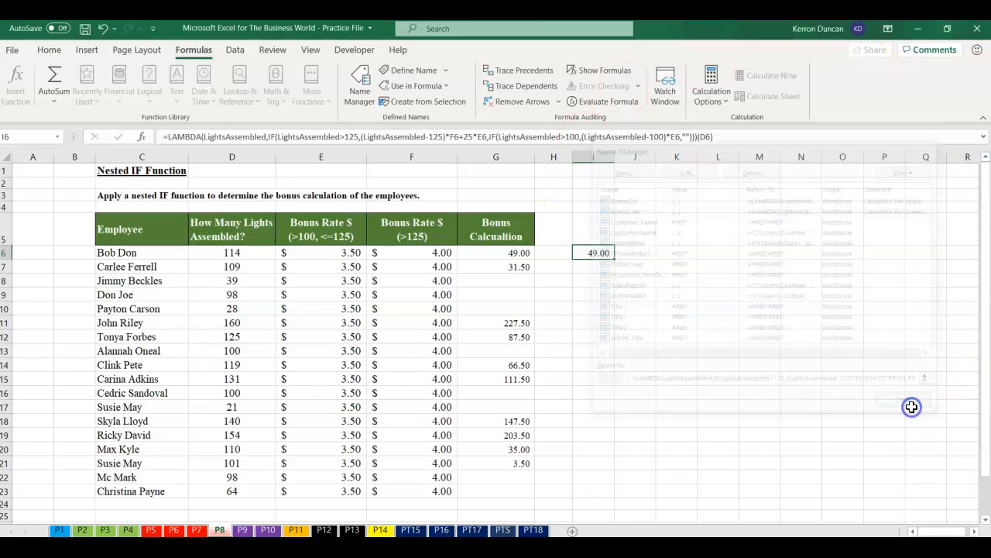
Replace the LAMBDA formula in I6 with =BonusCal(D6) and fill it down to I23
{"action": "left_click", "coordinate": [593, 271]}
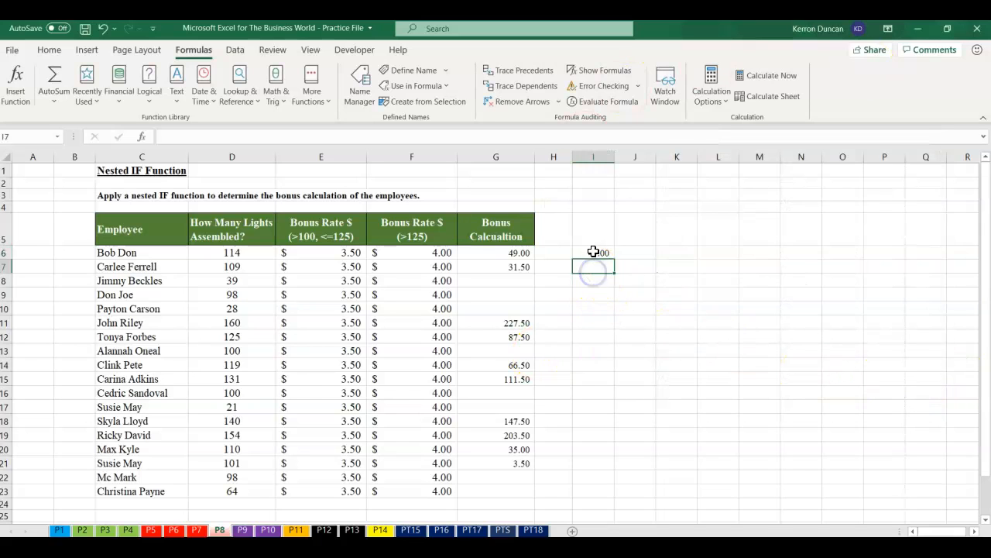
{"action": "left_click", "coordinate": [593, 254]}
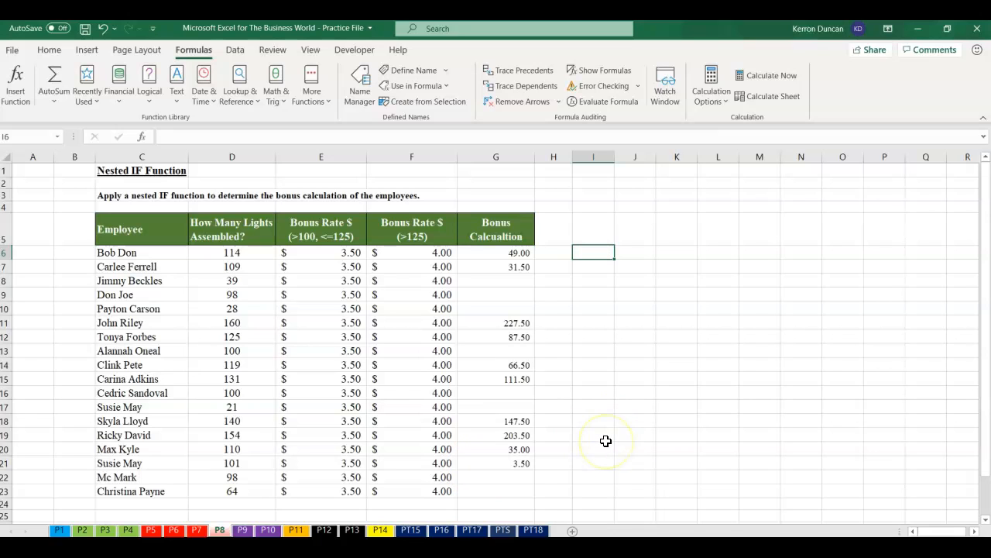
{"action": "type", "text": "=Bon"}
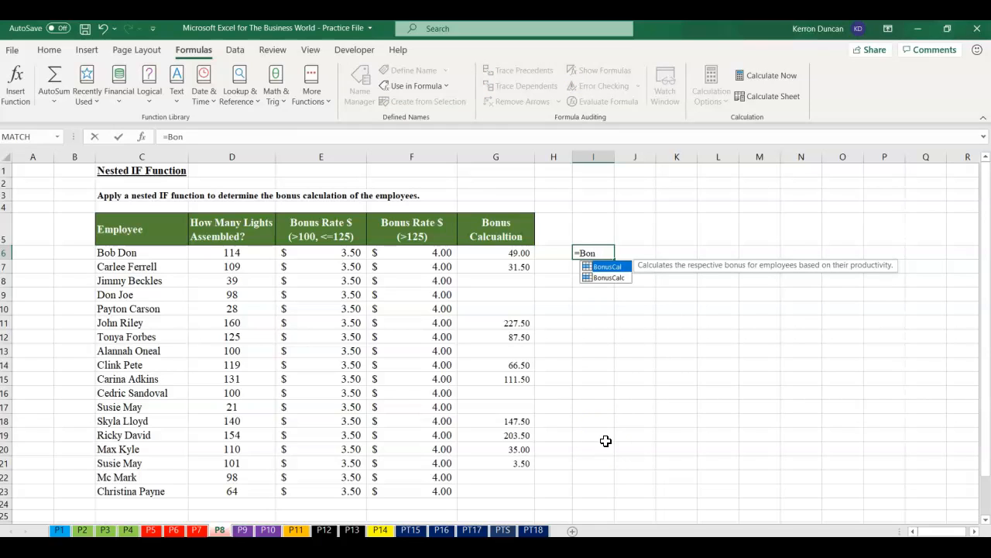
{"action": "key", "text": "Tab"}
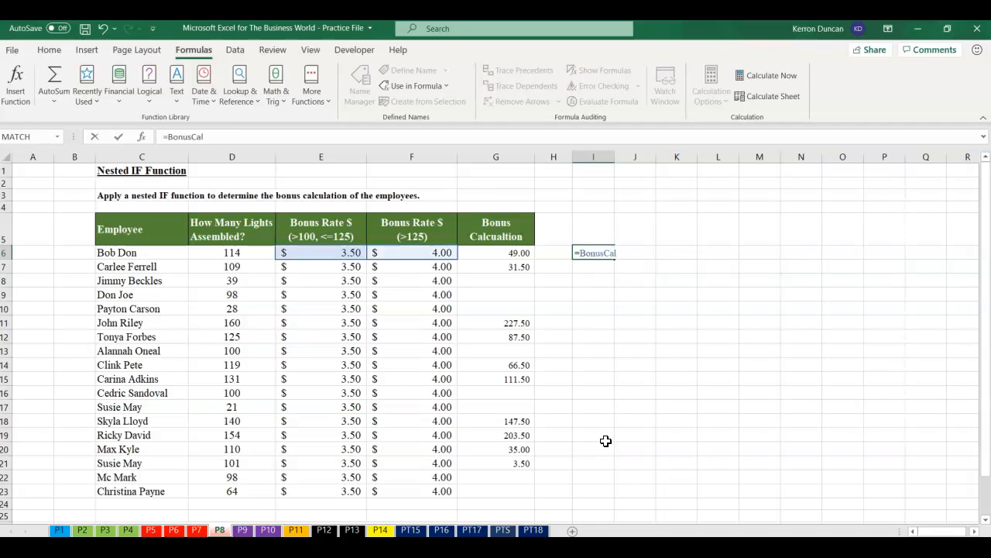
{"action": "left_click", "coordinate": [243, 134]}
{"action": "type", "text": "("}
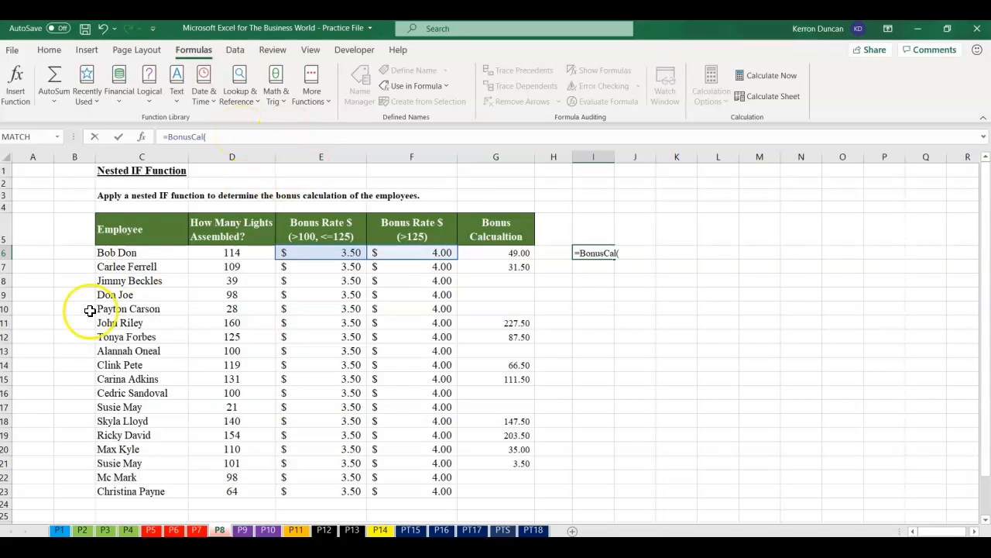
{"action": "left_click", "coordinate": [238, 254]}
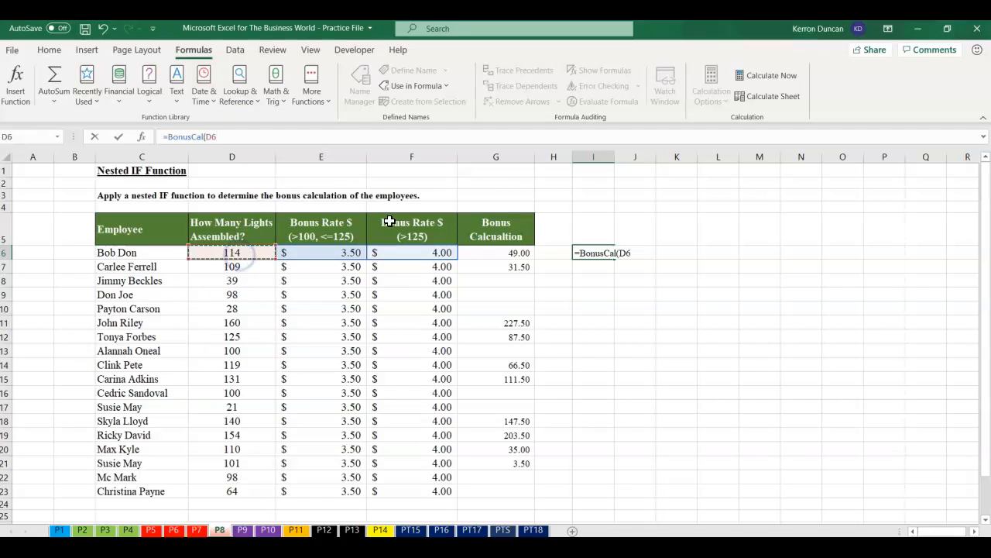
{"action": "type", "text": ")"}
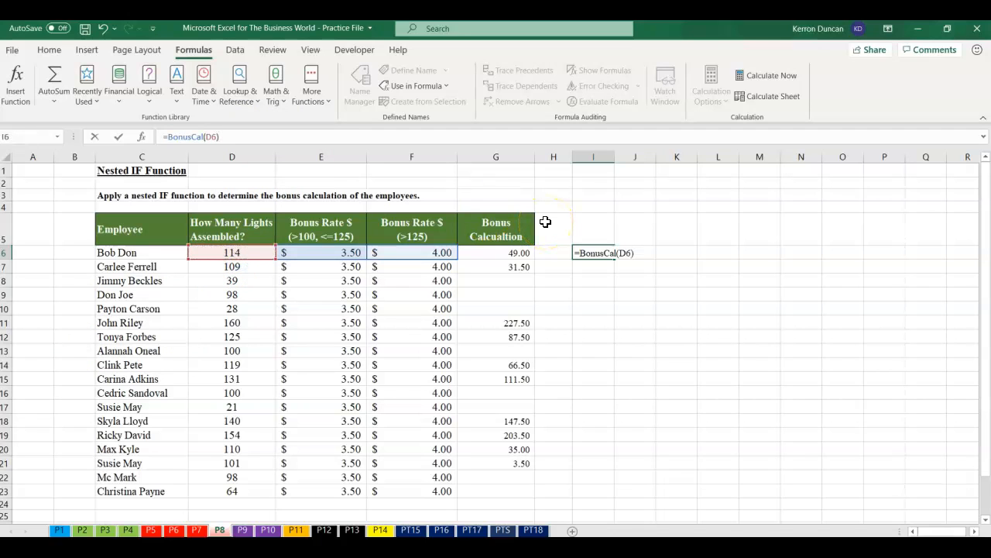
{"action": "key", "text": "Return"}
{"action": "left_click", "coordinate": [609, 249]}
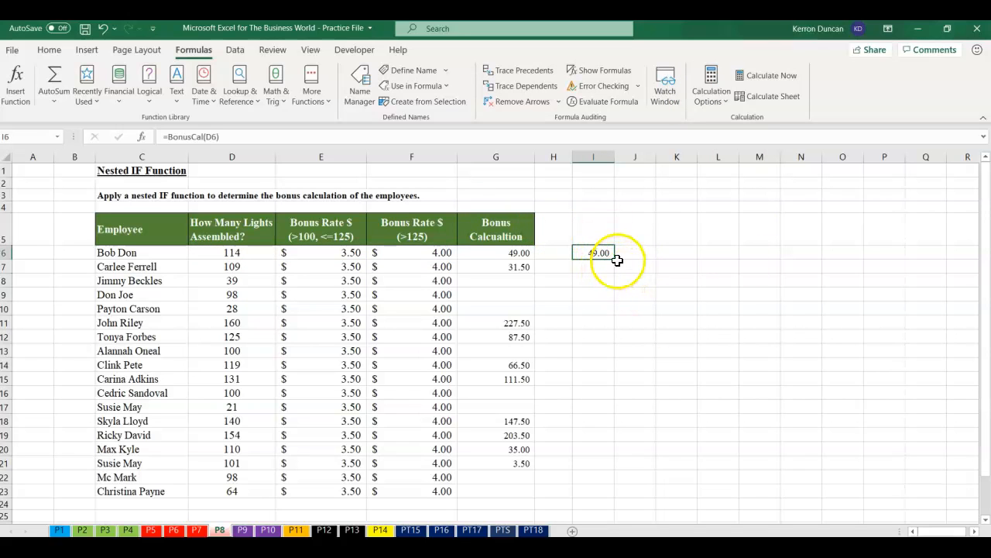
{"action": "left_click_drag", "start_coordinate": [617, 259], "coordinate": [648, 500]}
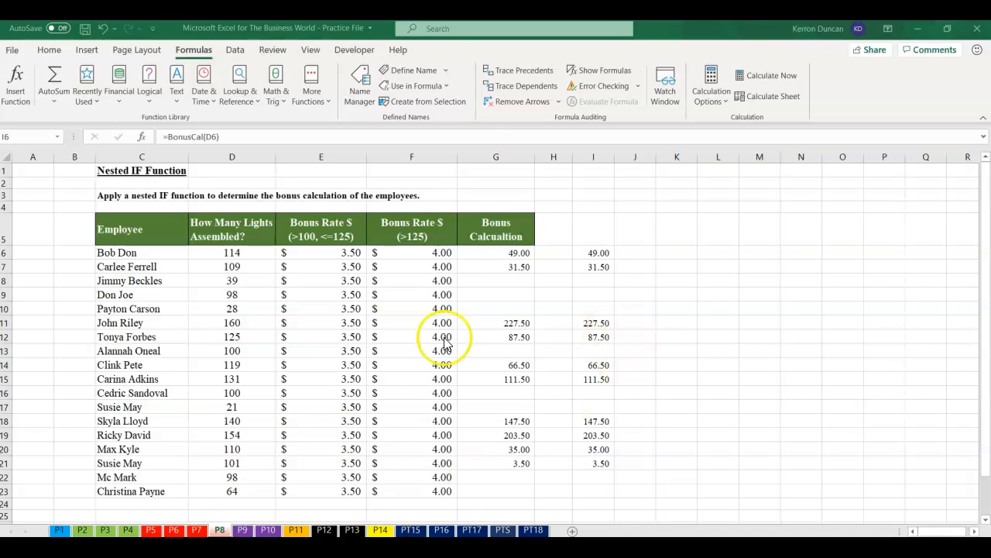
Edit the BonusCal defined name so its first bonus calculation uses (Assembled-130), and save the change
{"action": "left_click", "coordinate": [366, 88]}
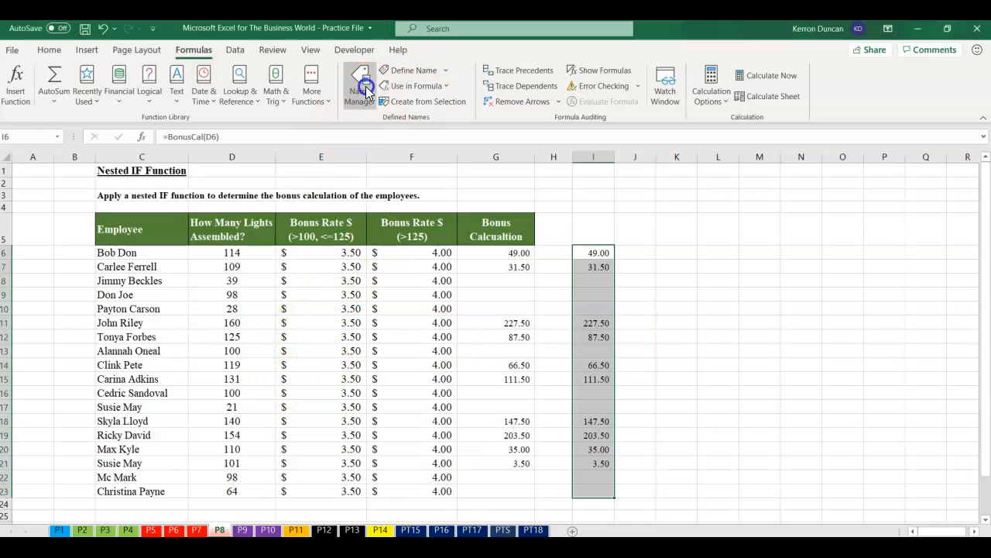
{"action": "left_click", "coordinate": [671, 207]}
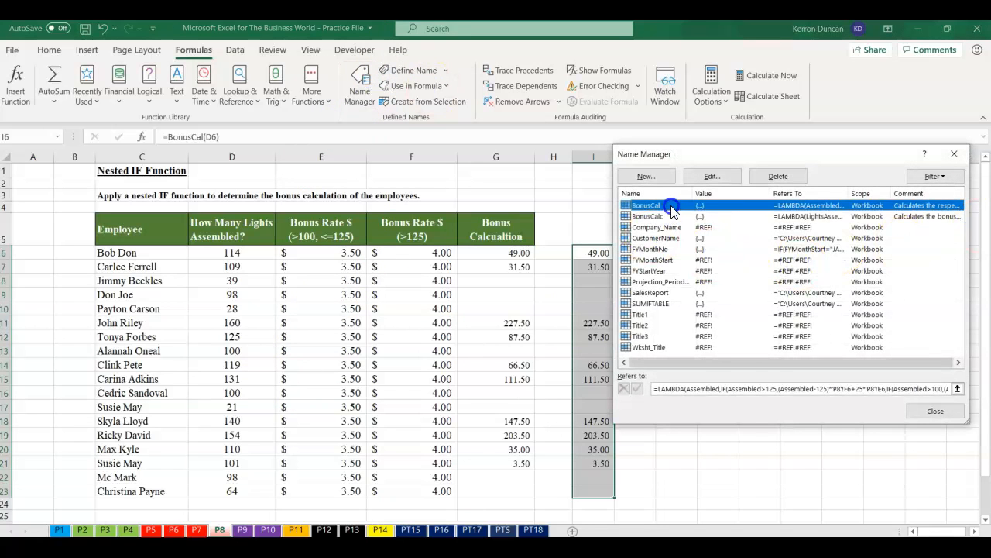
{"action": "left_click", "coordinate": [713, 178]}
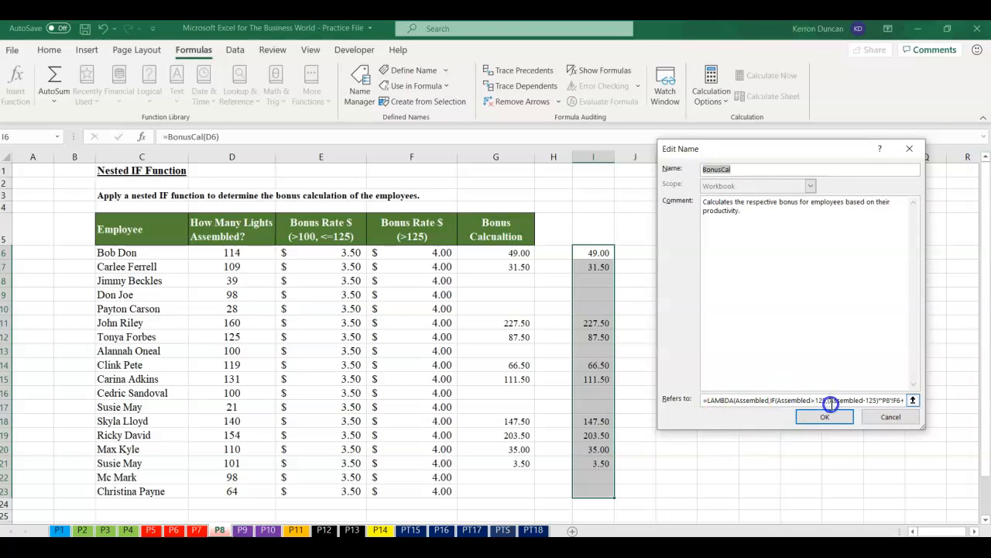
{"action": "left_click", "coordinate": [872, 400]}
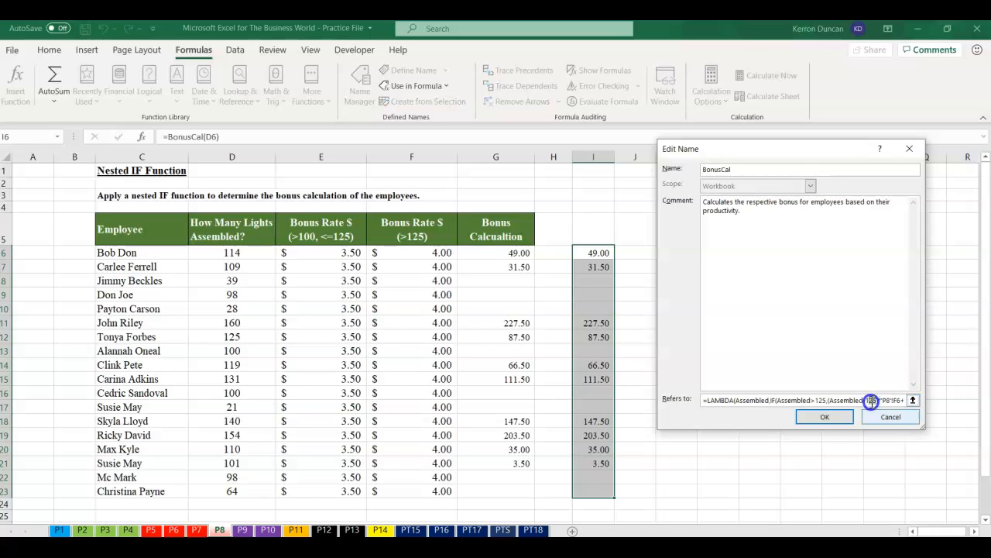
{"action": "type", "text": "30"}
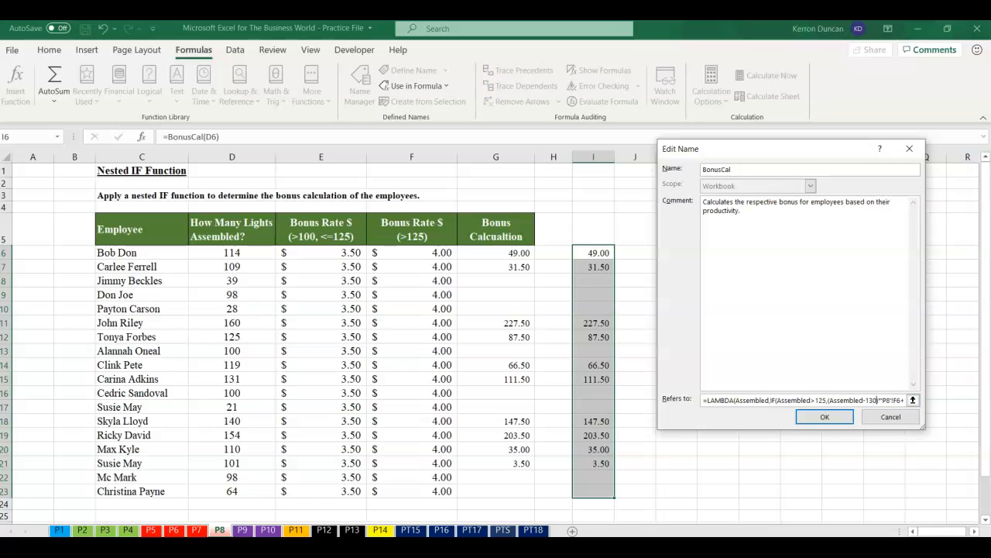
{"action": "left_click", "coordinate": [841, 416]}
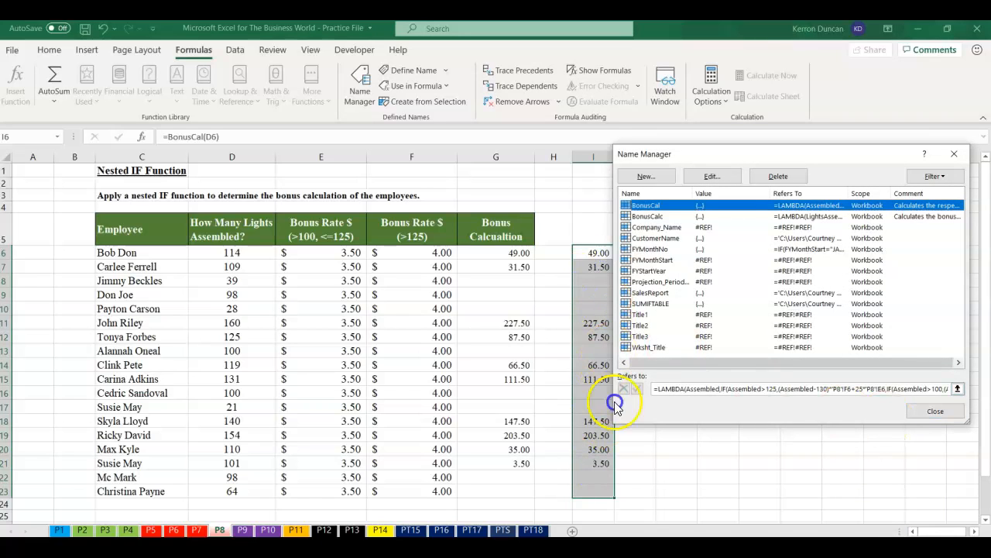
{"action": "left_click", "coordinate": [921, 413]}
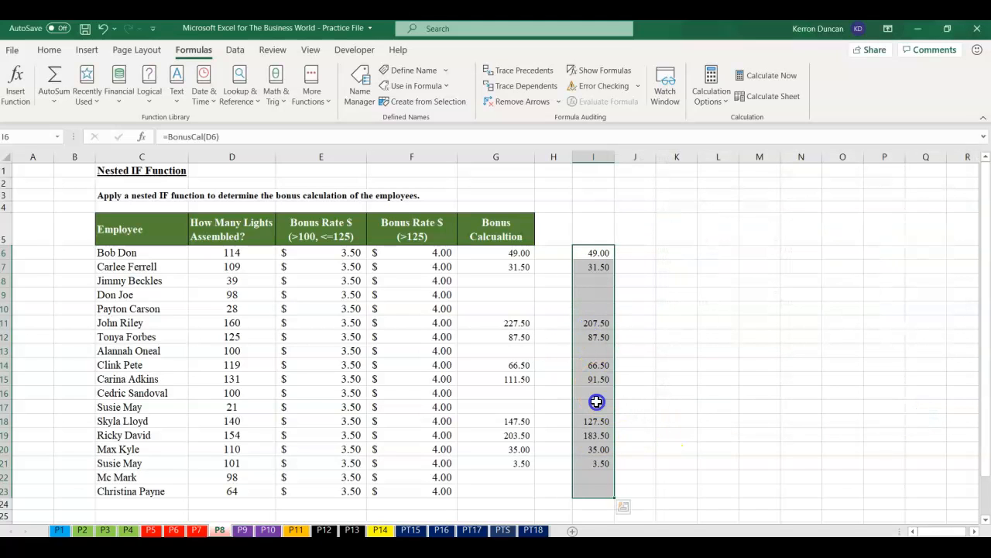